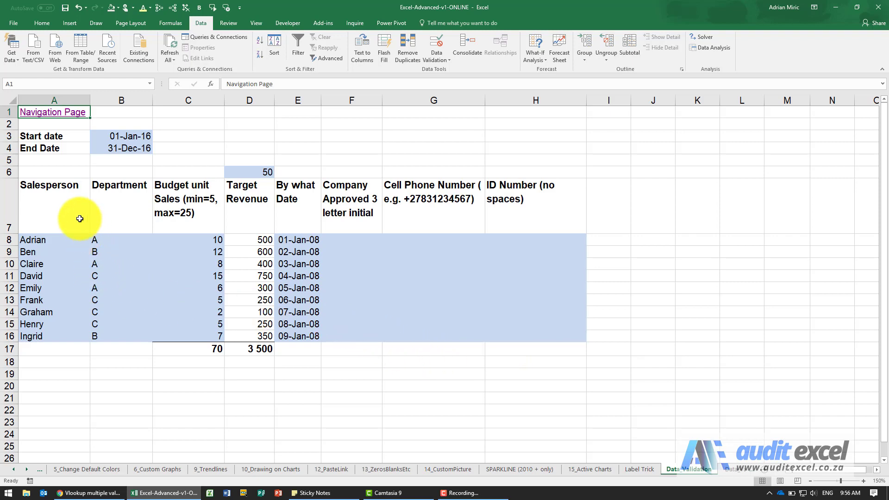
Check the names on the Data_Validation_List sheet, then select Salesperson cells A8:A16
left_click(66, 203)
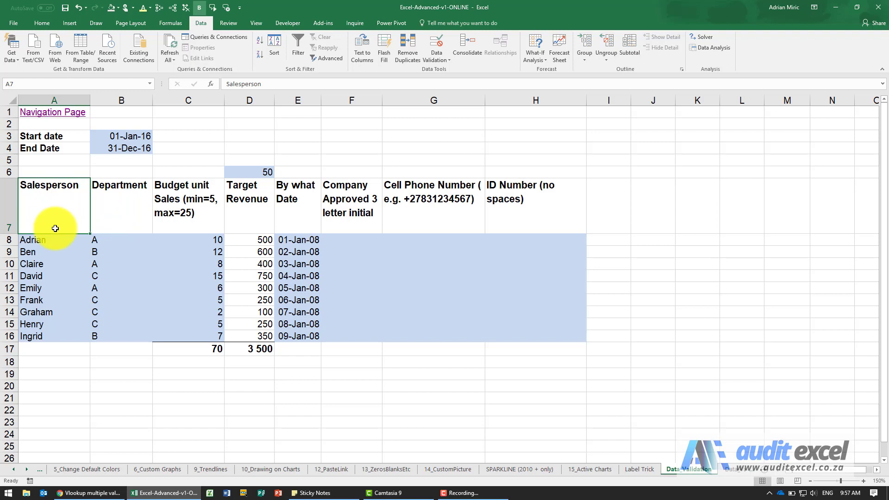
left_click_drag(54, 239, 51, 333)
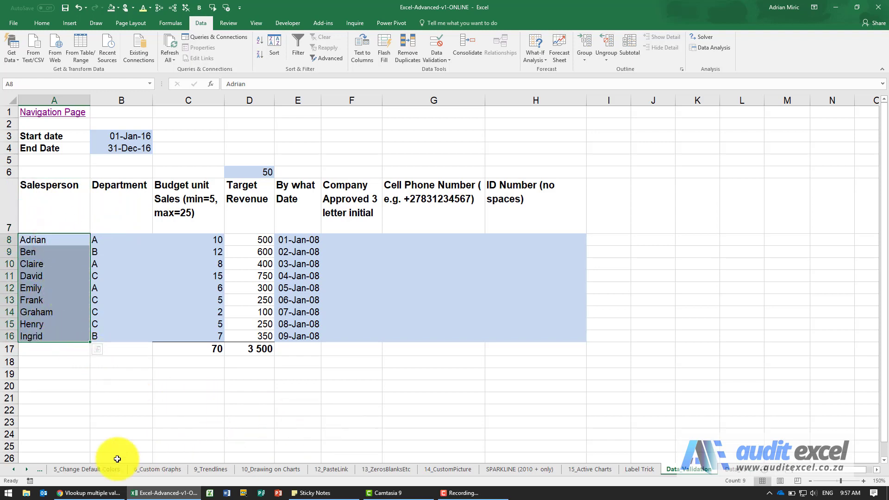
left_click(26, 469)
left_click(26, 469)
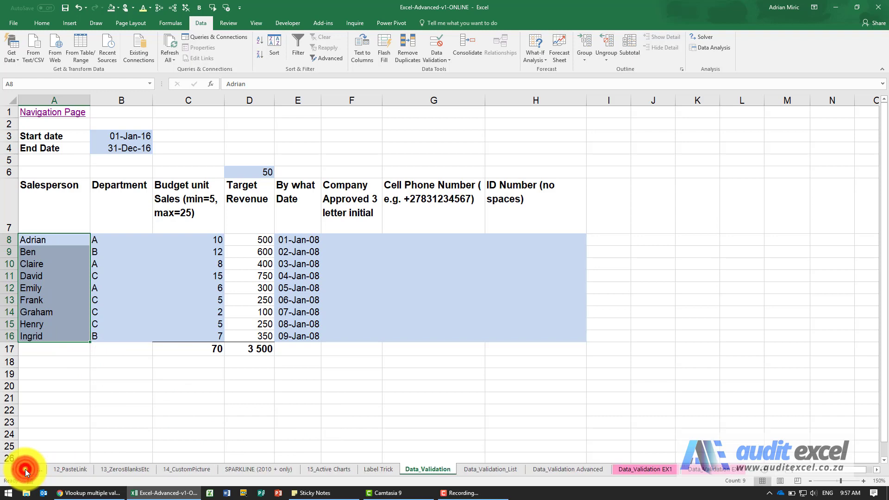
left_click(488, 472)
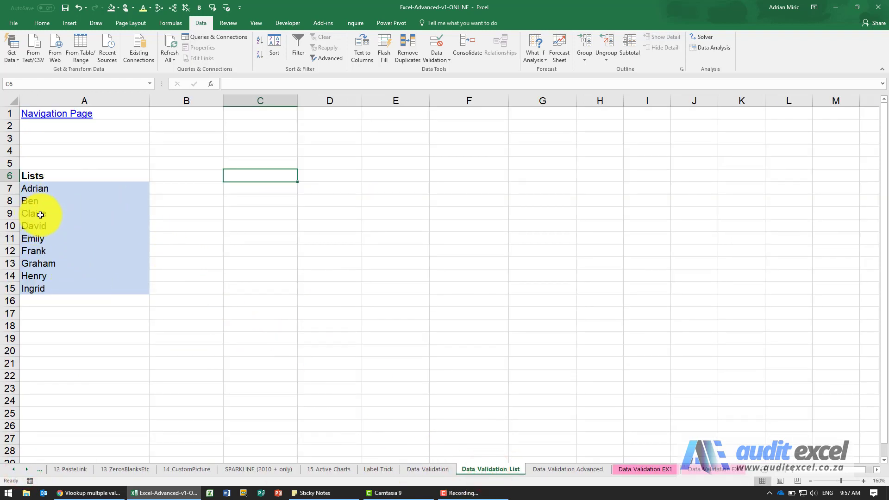
left_click(409, 468)
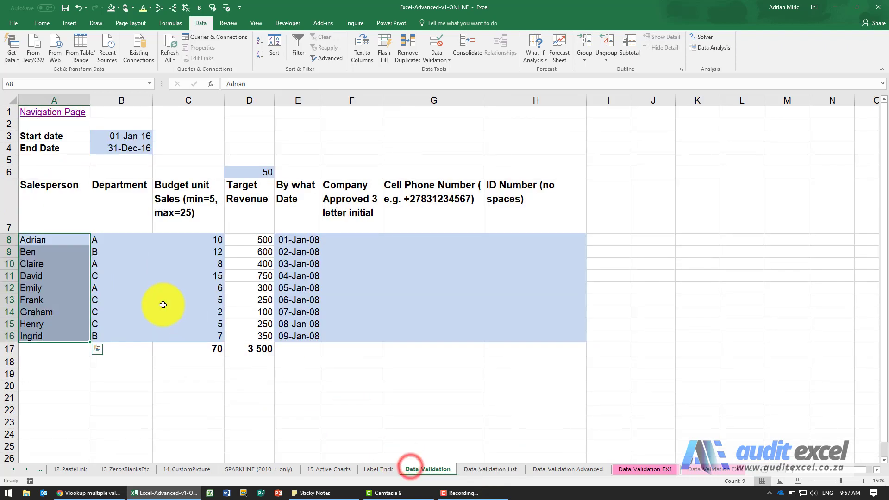
left_click_drag(65, 245, 57, 336)
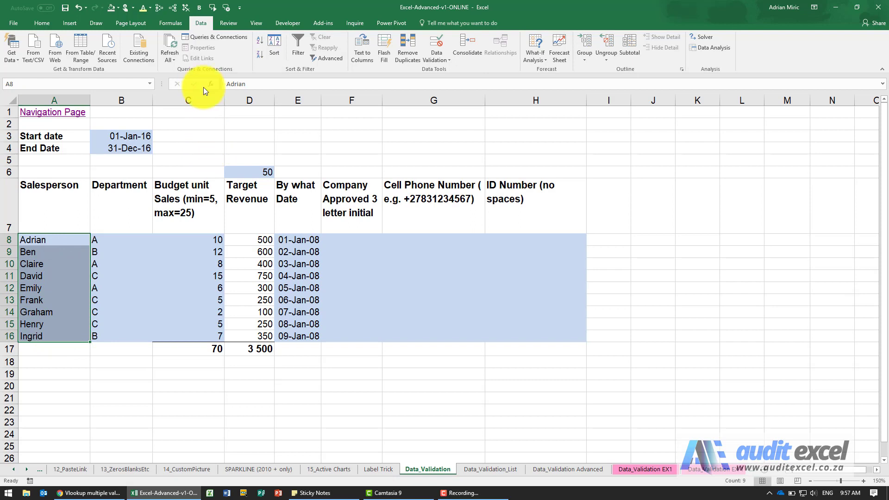
Apply a List validation to A8:A16 sourced from Data_Validation_List!$A$7:$A$15
left_click(199, 23)
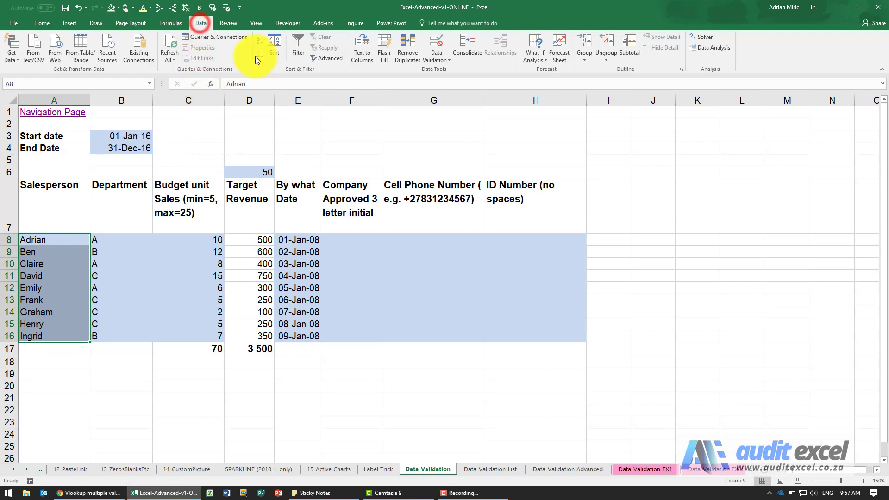
left_click(434, 53)
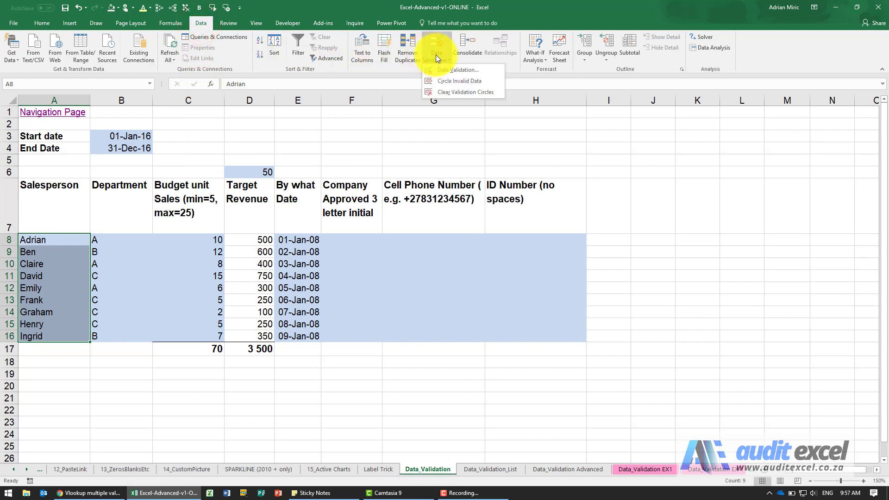
left_click(454, 69)
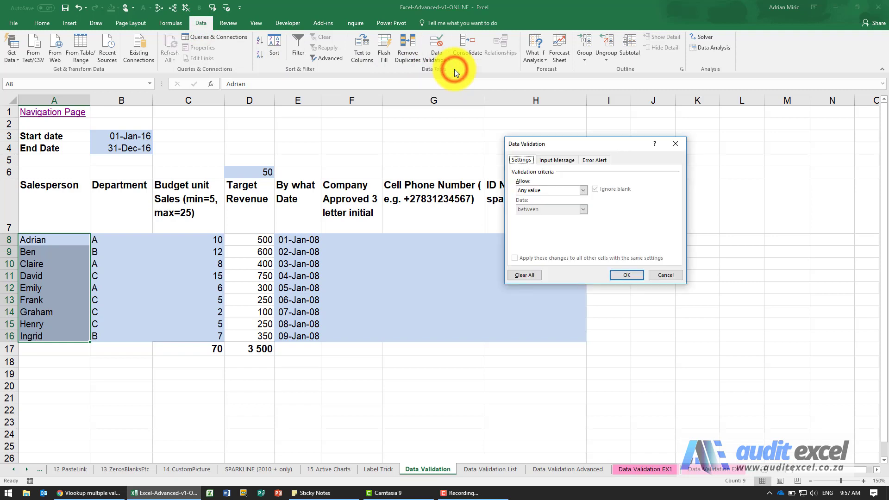
left_click_drag(537, 139, 227, 126)
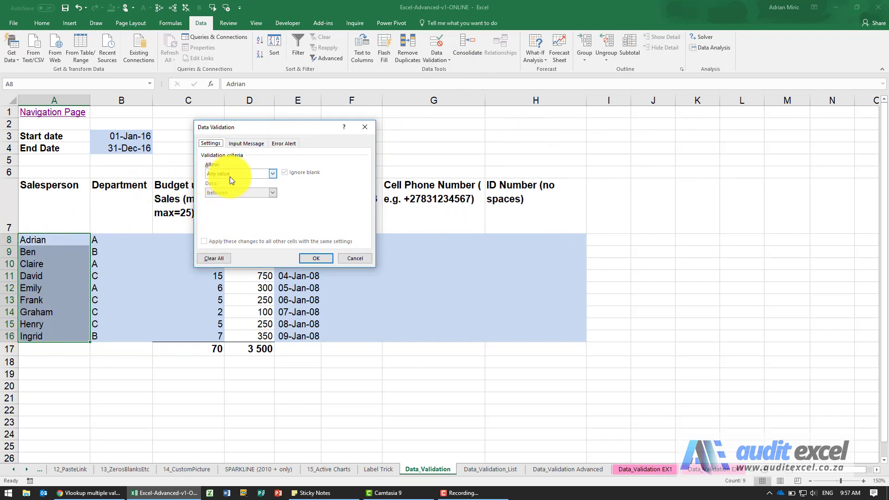
left_click(272, 174)
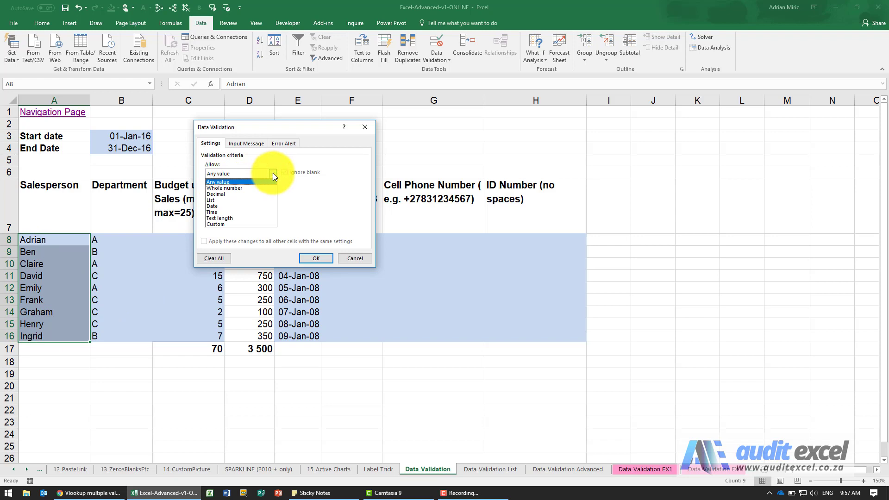
left_click(241, 199)
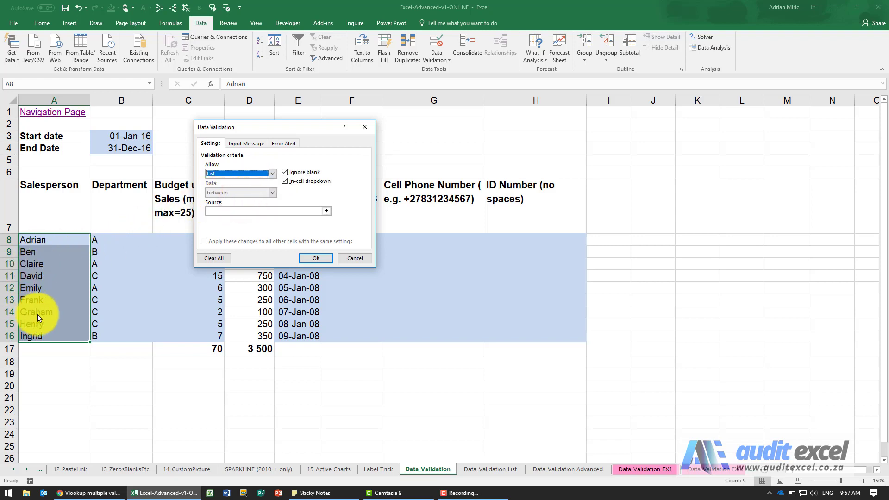
left_click(216, 212)
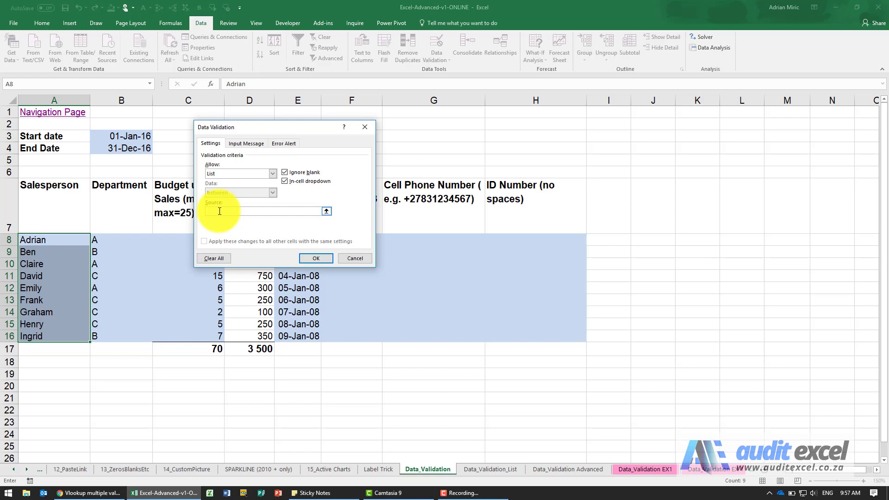
left_click(478, 468)
left_click(103, 193)
left_click_drag(103, 193, 103, 287)
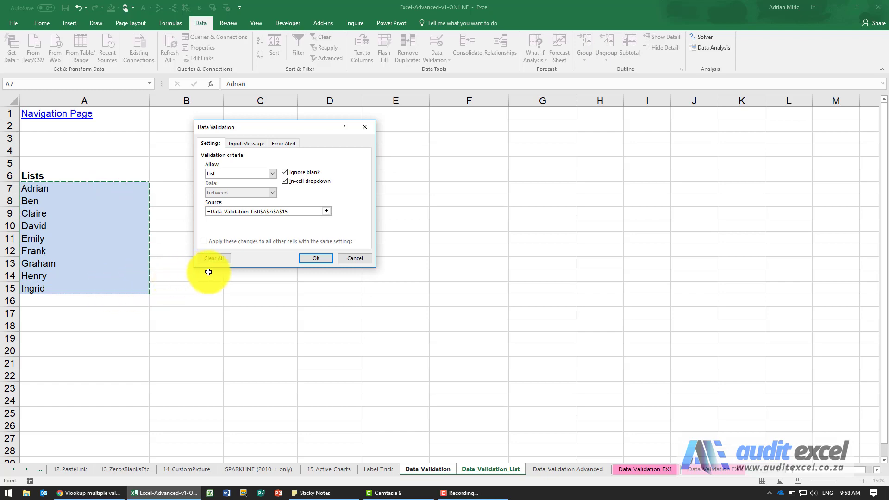
left_click(304, 257)
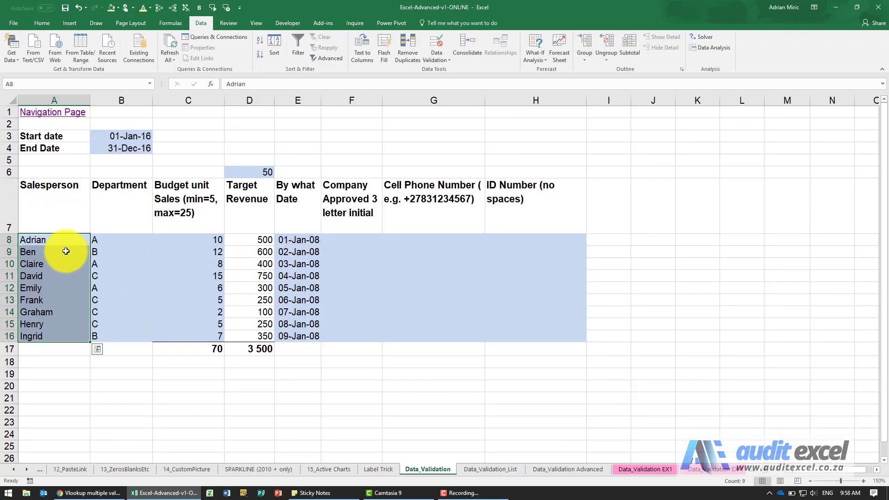
left_click(46, 239)
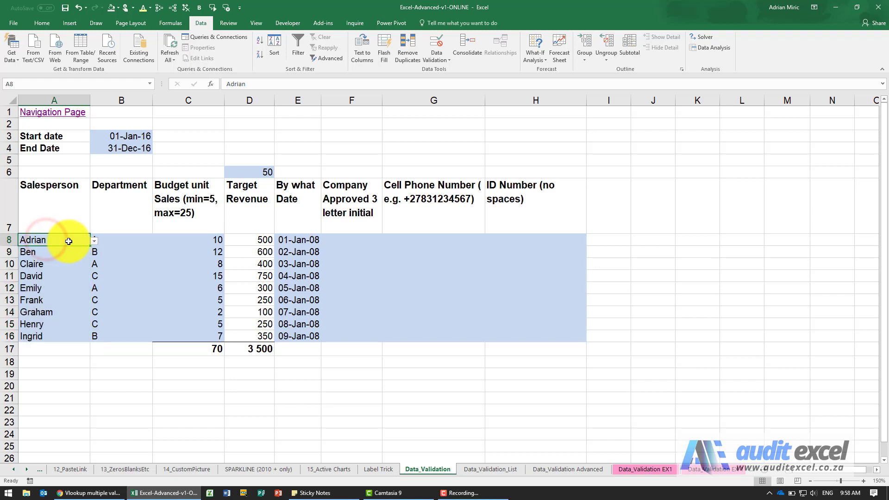
left_click(93, 240)
left_click_drag(101, 267, 103, 266)
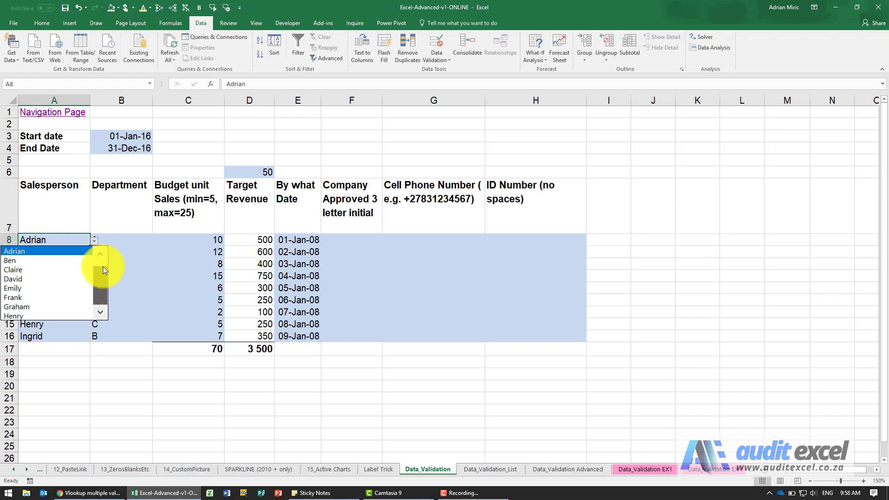
left_click(40, 260)
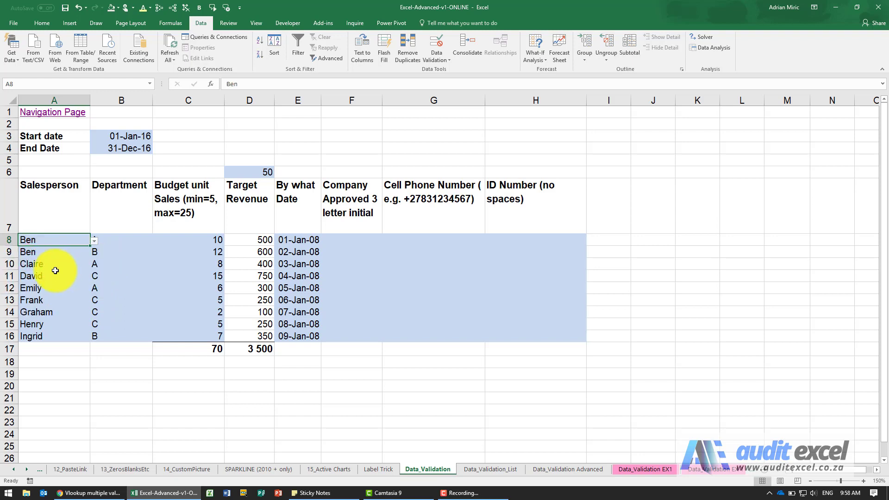
left_click(58, 238)
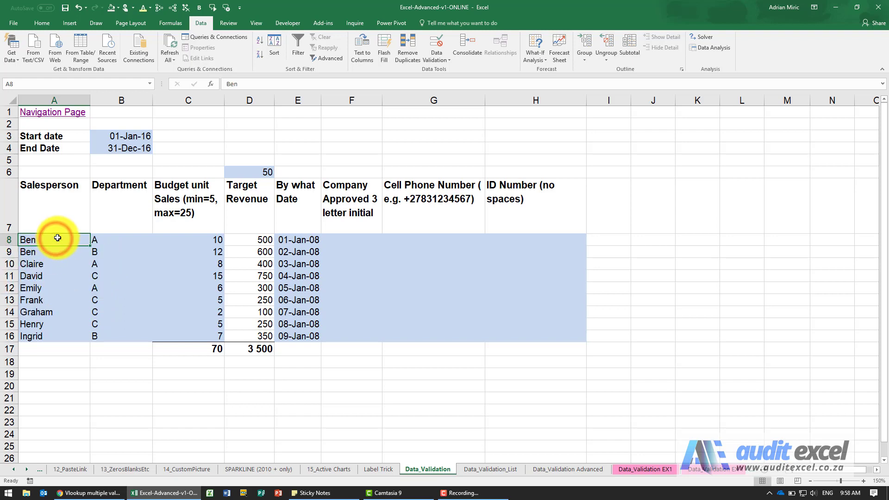
type("Adrian")
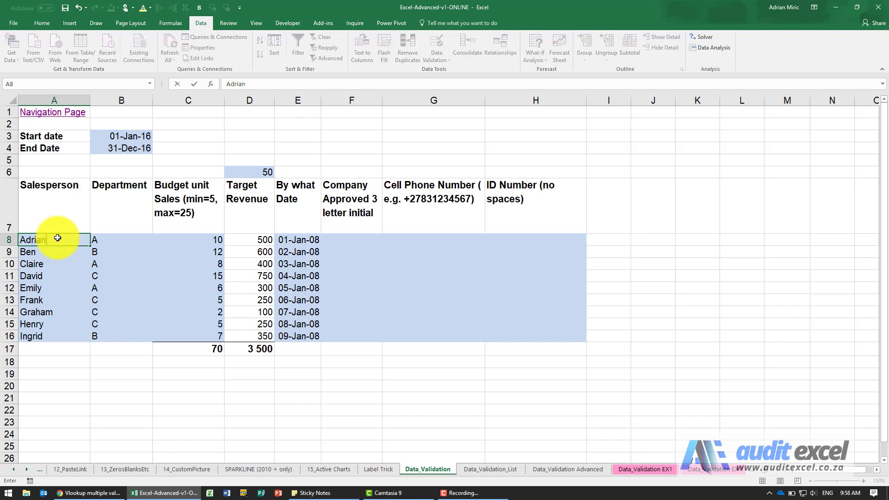
key("ctrl+Return")
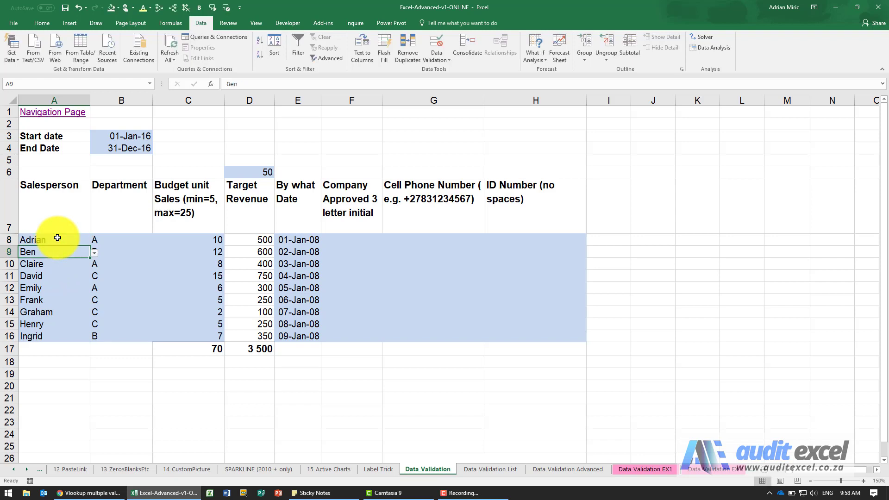
type("Adriaan")
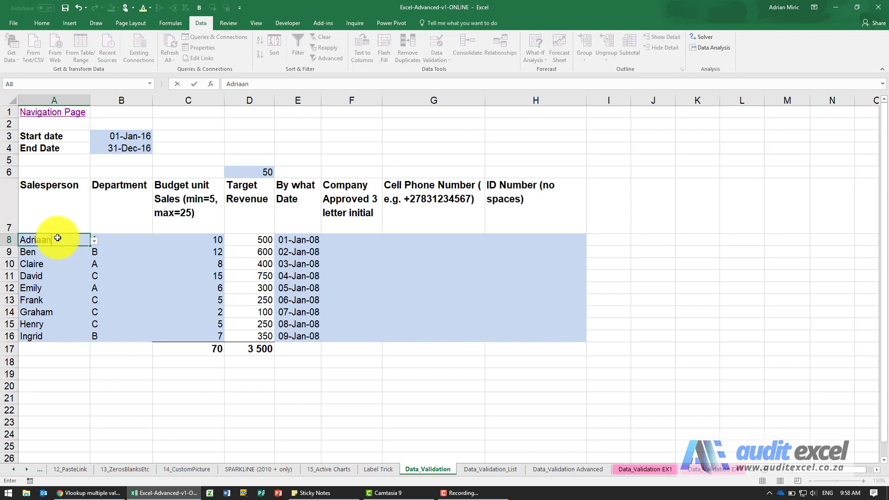
key("ctrl+Return")
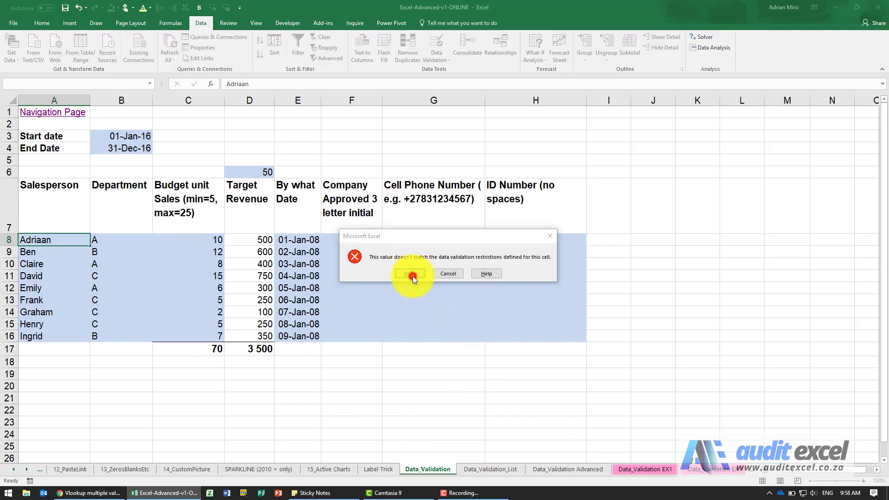
left_click(412, 276)
type("Adrian")
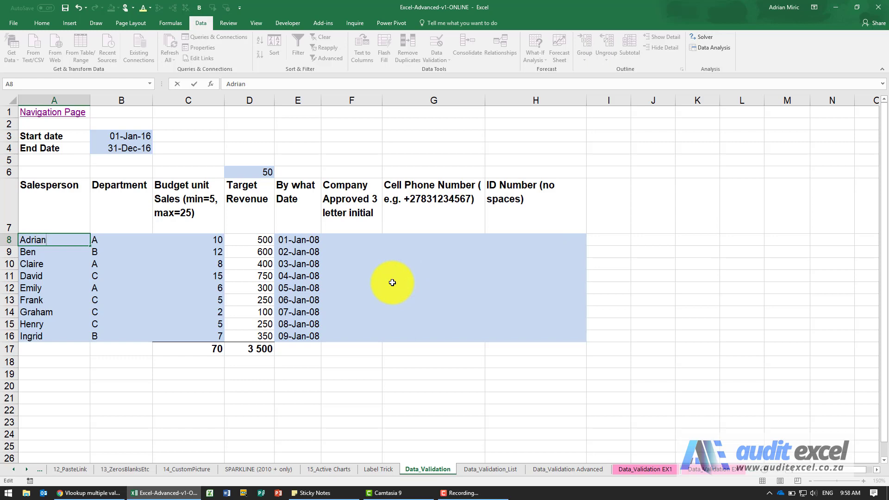
key("Return")
key("Up")
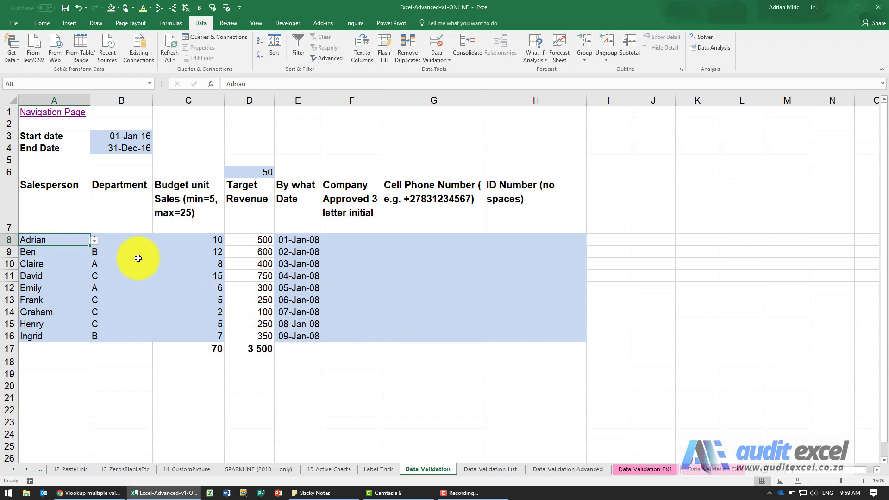
Give the salesperson cells the input message 'Please choose from the list'
left_click_drag(64, 241, 59, 337)
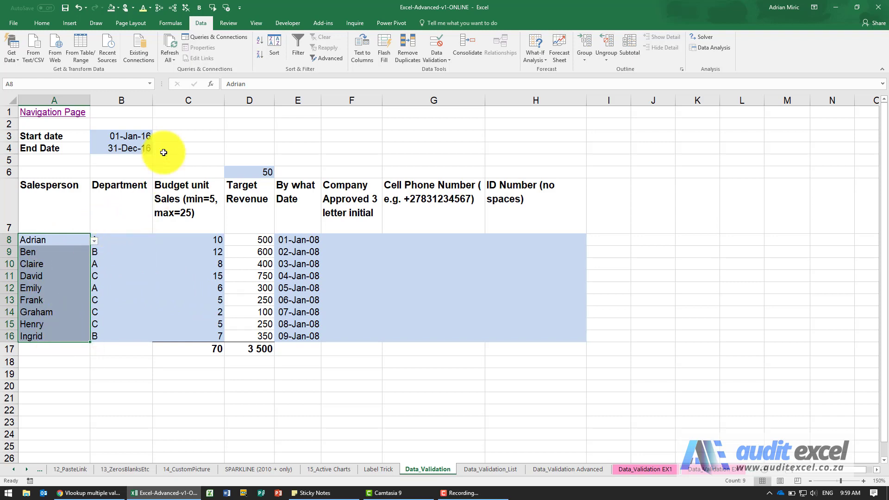
left_click(440, 38)
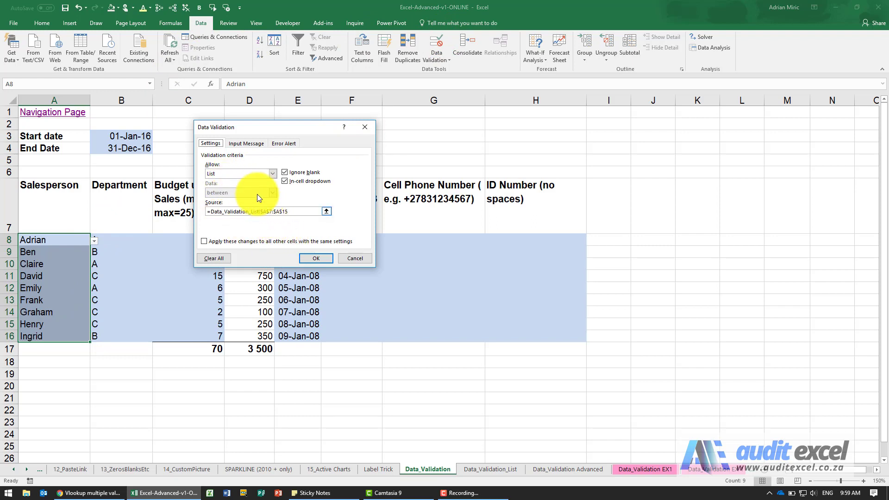
left_click(247, 145)
left_click_drag(251, 124, 231, 151)
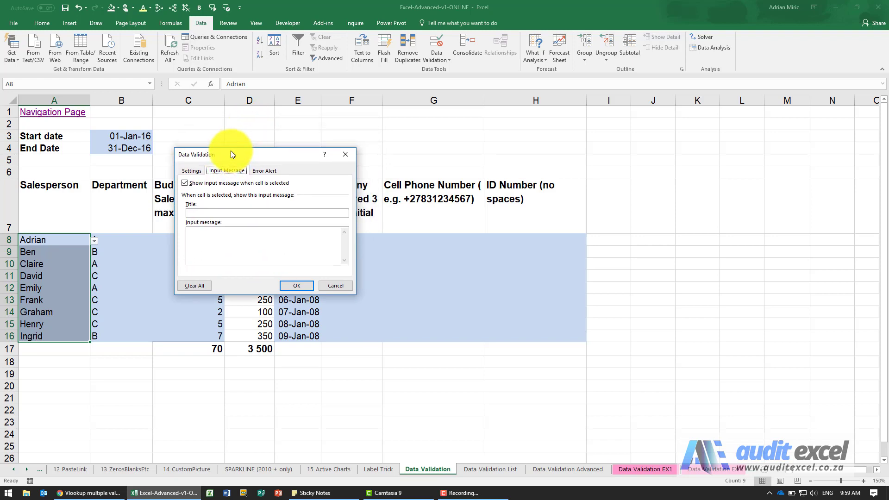
left_click(220, 230)
type("Please choose from the")
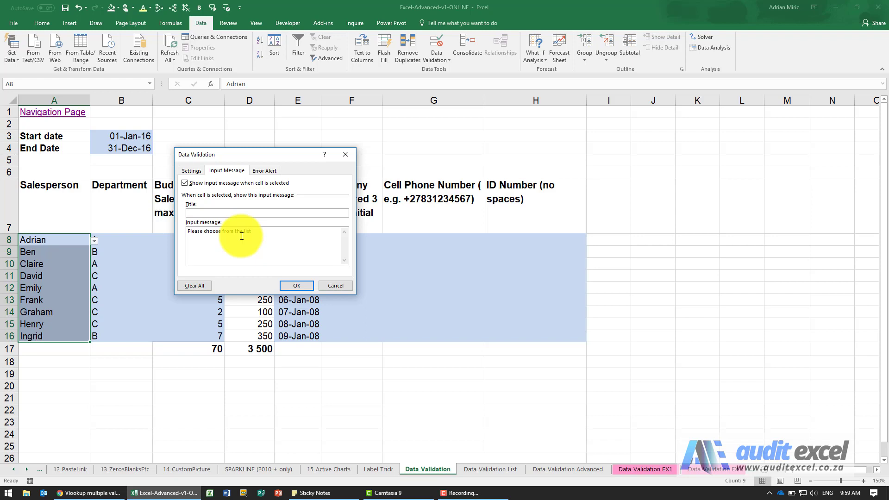
type(" list")
Set the Stop error message to 'You need to choose from the list' and confirm
left_click(265, 171)
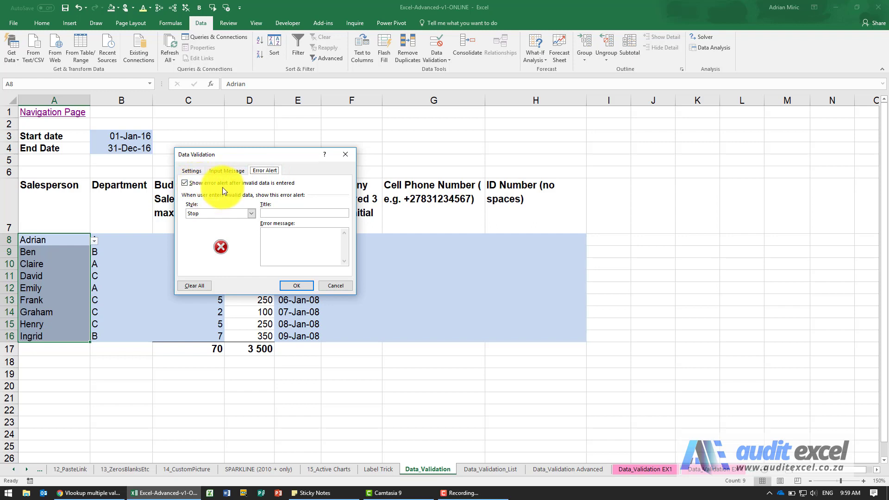
left_click(286, 236)
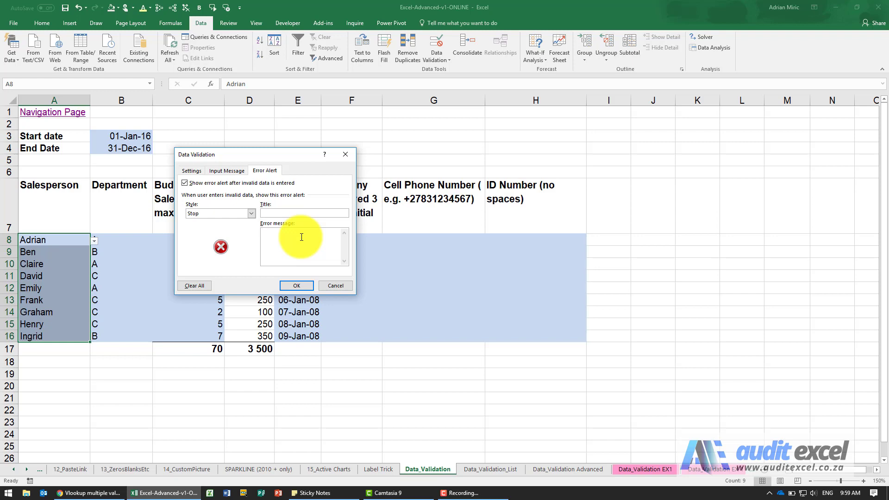
type("You need to choose from the list")
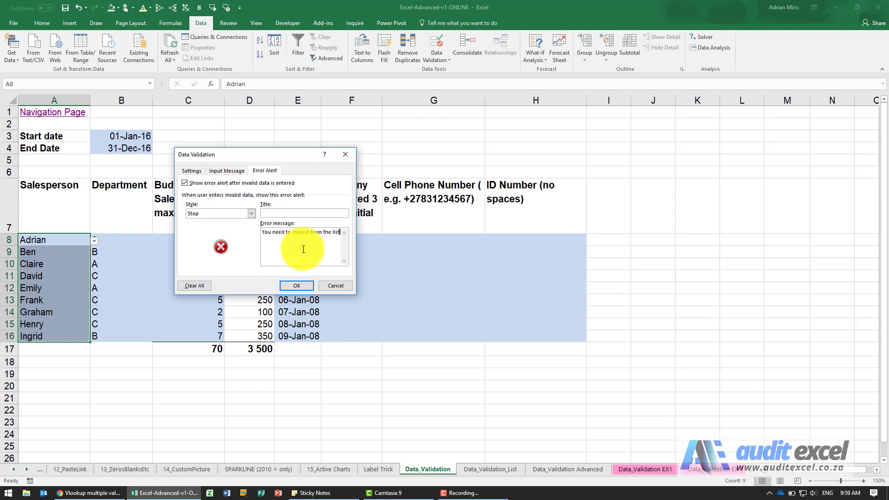
left_click(291, 284)
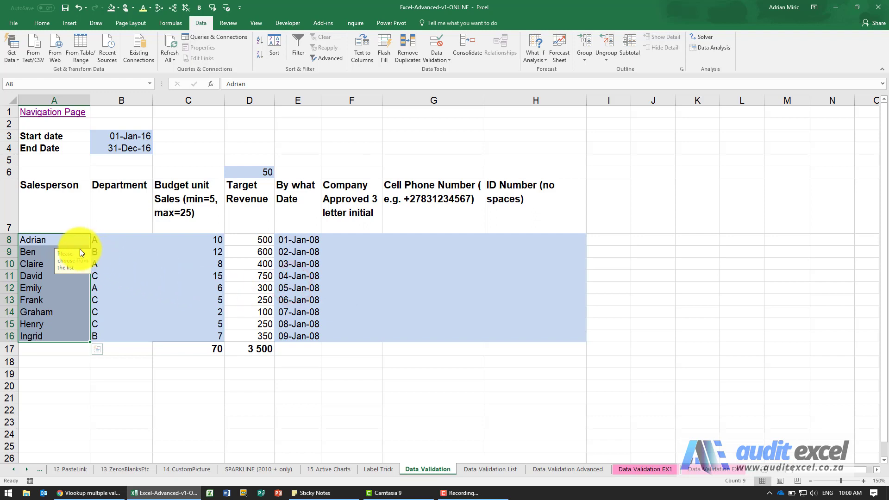
left_click(37, 251)
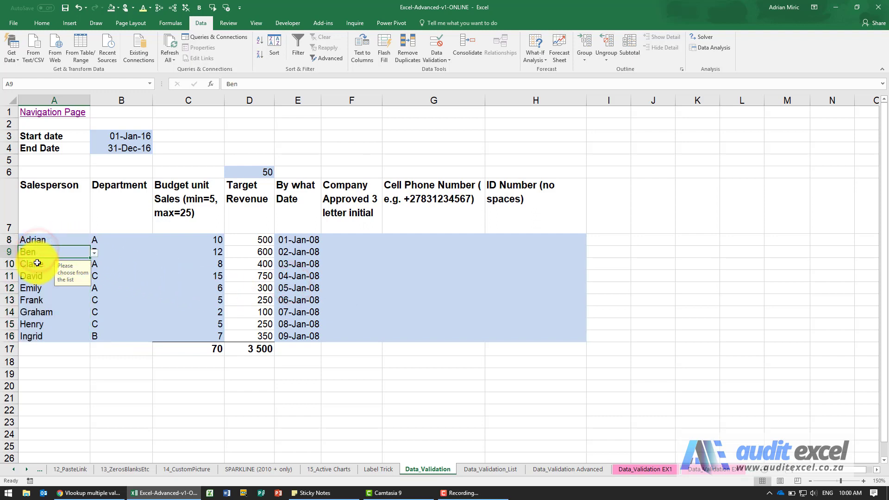
left_click(36, 262)
left_click(52, 240)
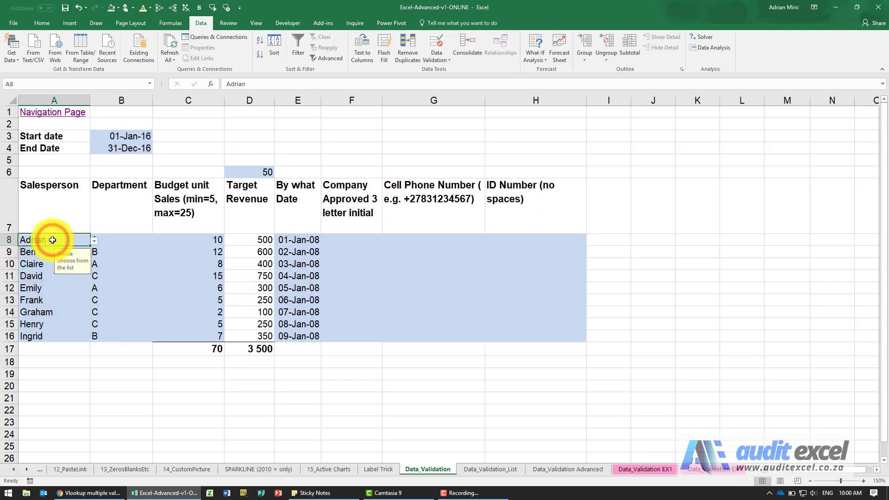
left_click(44, 250)
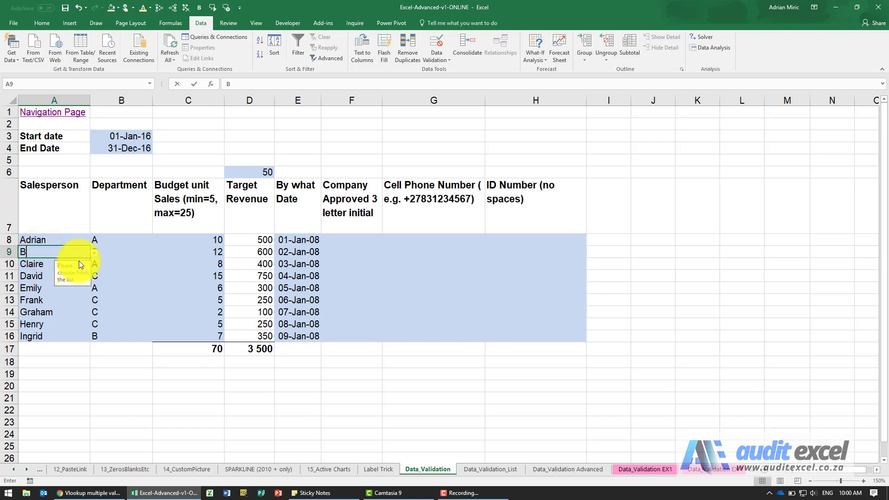
type("Benn")
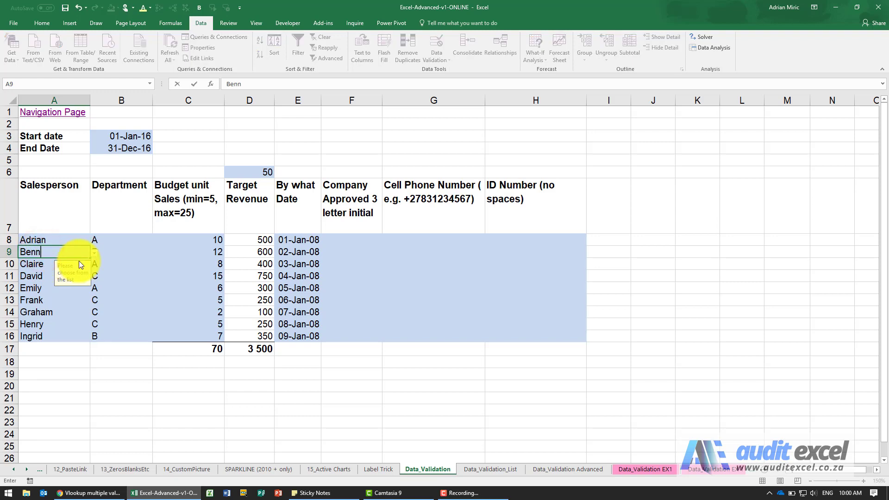
key("Return")
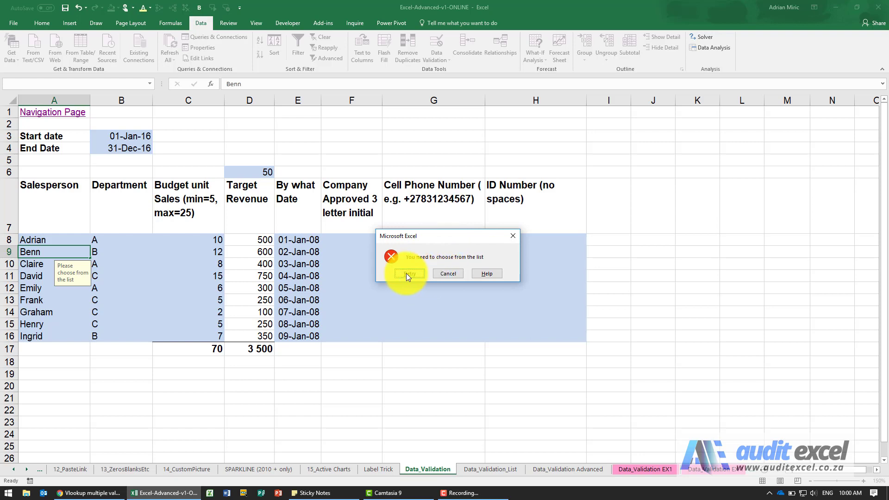
left_click(443, 273)
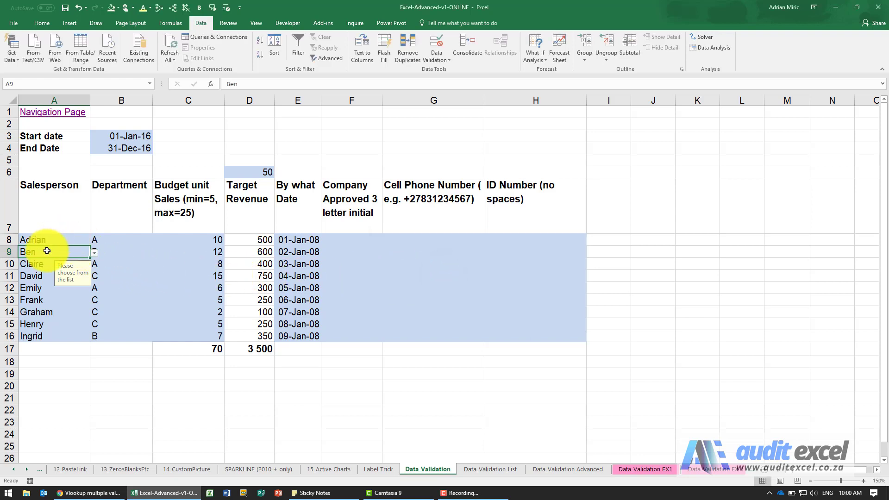
left_click_drag(73, 241, 60, 336)
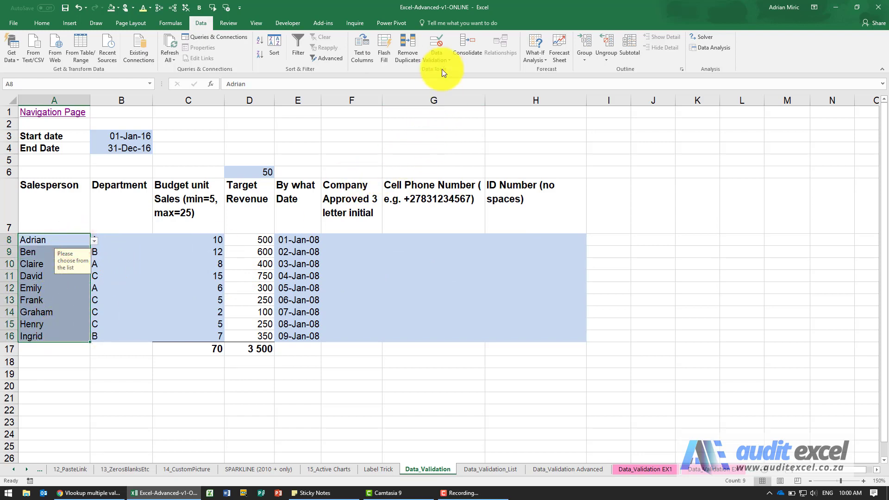
Switch the salesperson error alert to Warning, replacing its text with 'Are you sure that is the correct spelling'
left_click(440, 43)
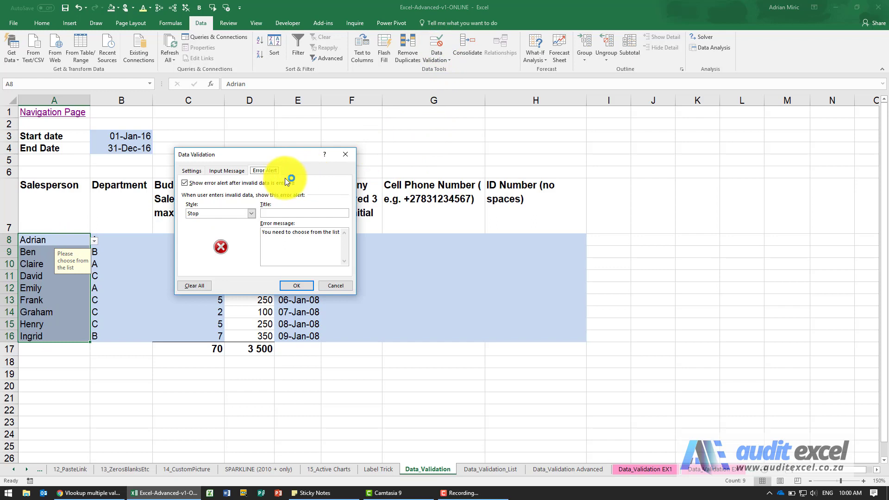
left_click(253, 212)
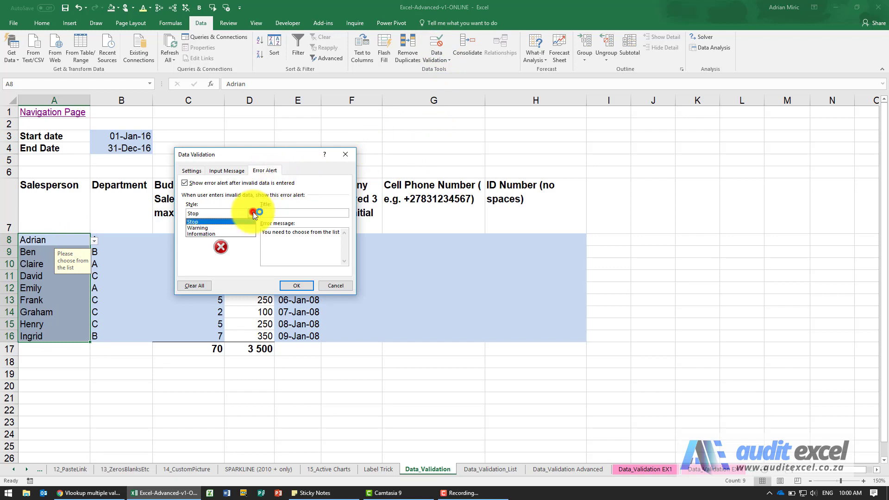
left_click(212, 227)
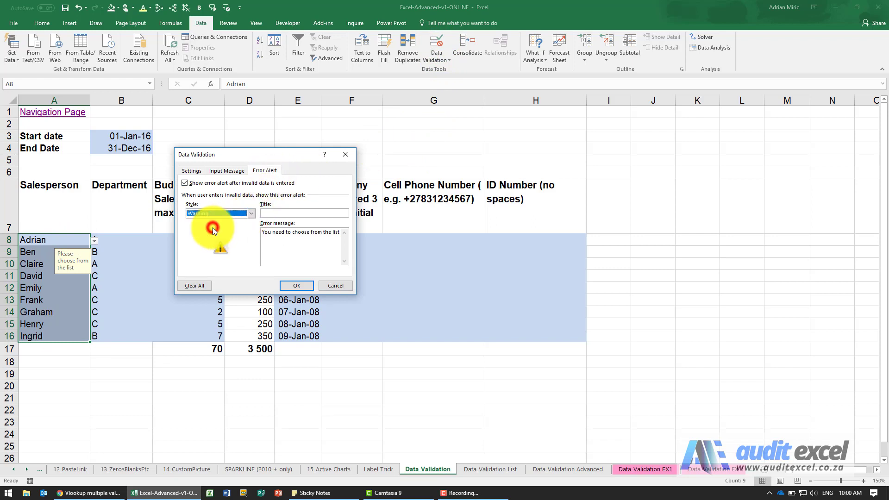
left_click(275, 231)
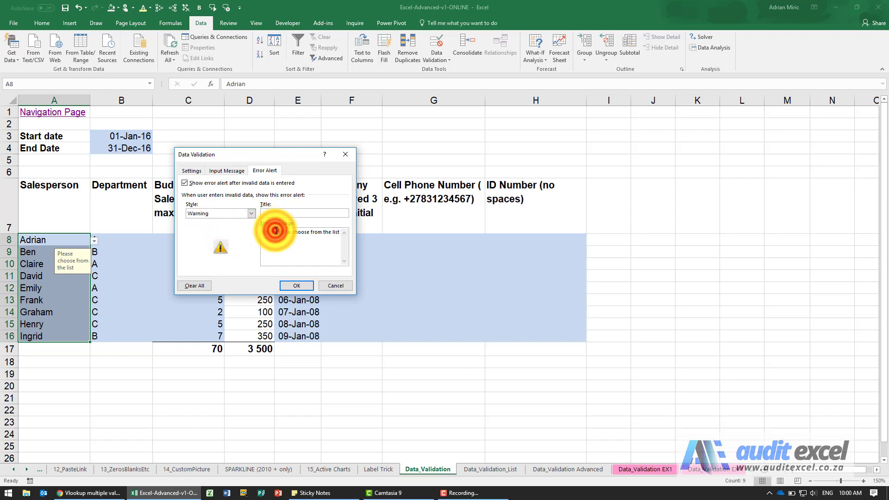
double_click(278, 232)
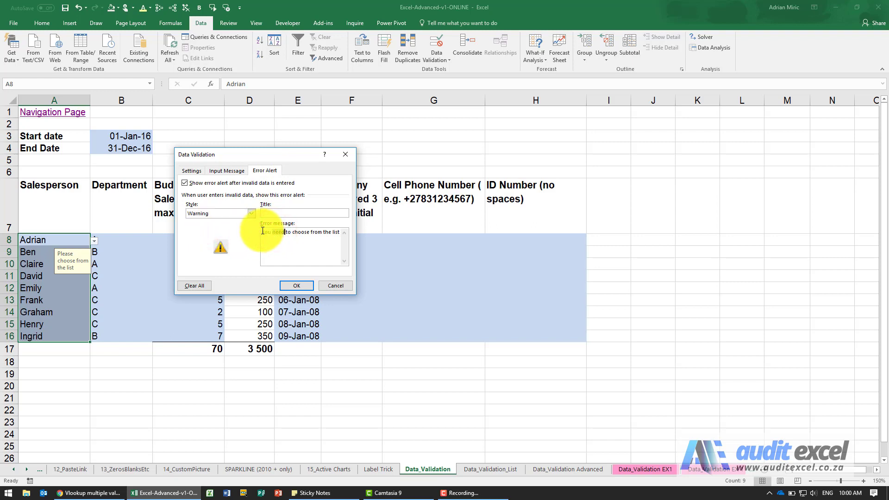
double_click(340, 232)
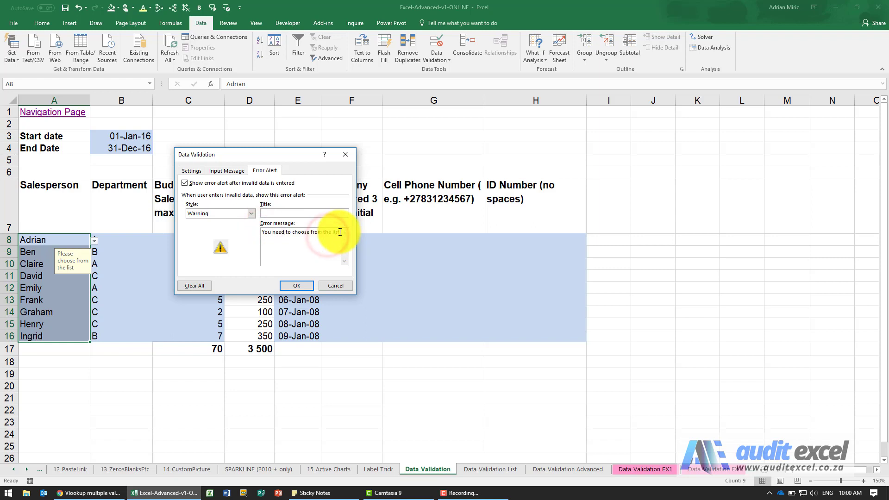
key("shift+Home")
type("A")
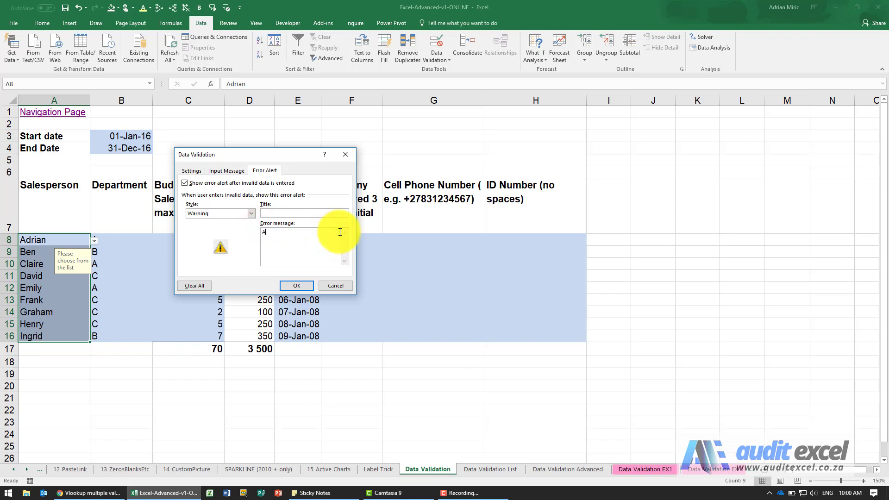
type("re you sure that t")
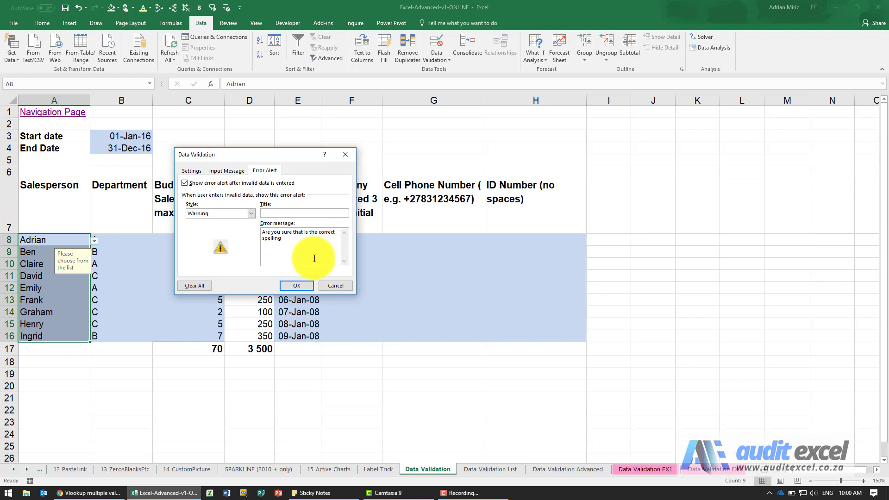
left_click(303, 284)
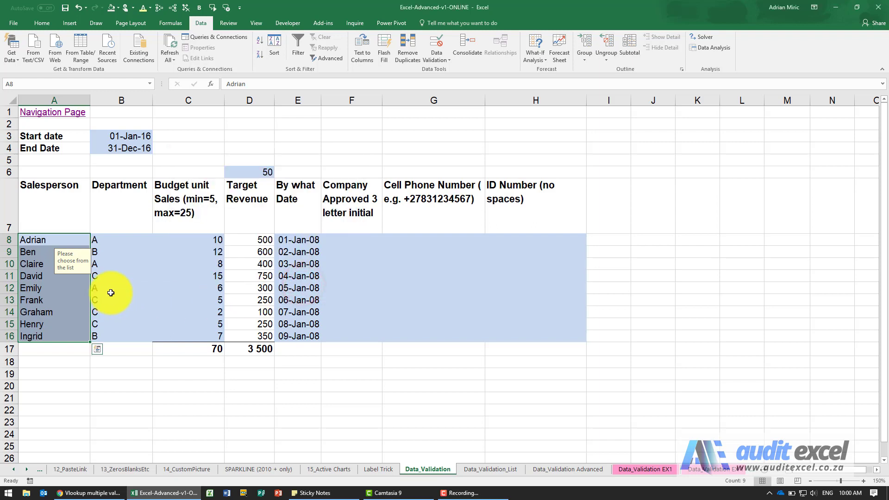
Enter Benn in A9, accept it past the spelling warning, then reselect A8:A16
left_click(69, 237)
left_click(50, 251)
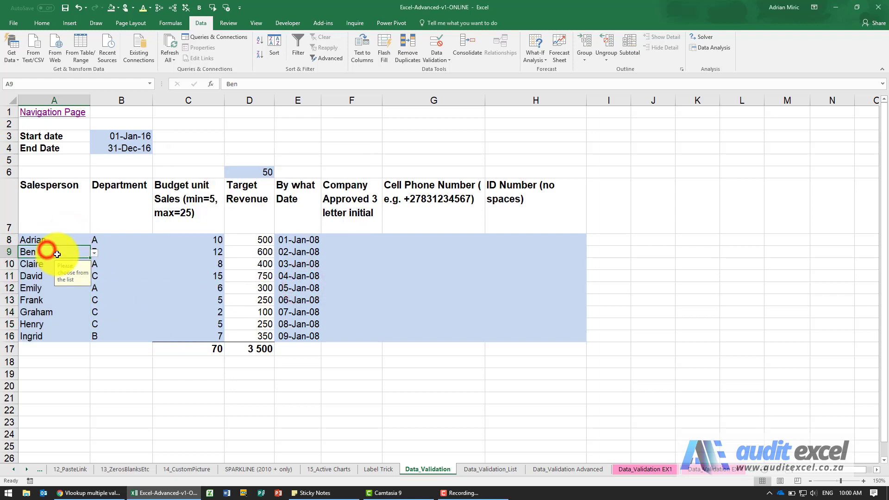
type("Benn")
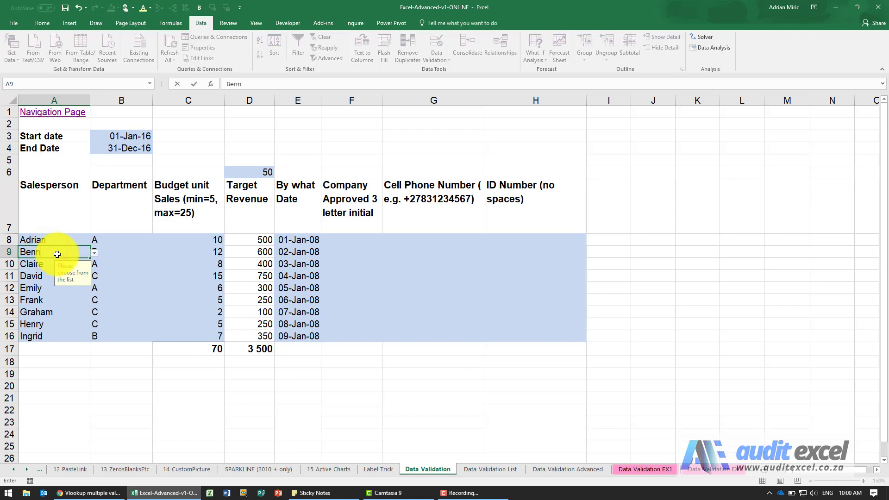
key("Return")
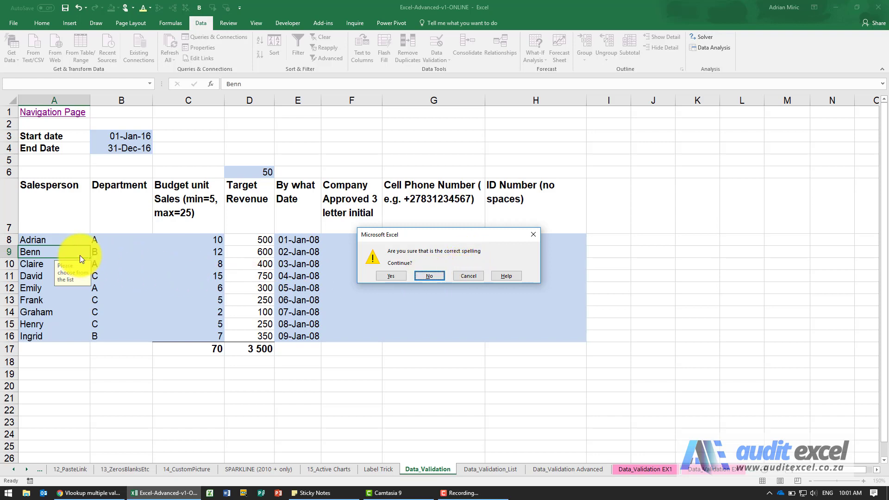
left_click(388, 276)
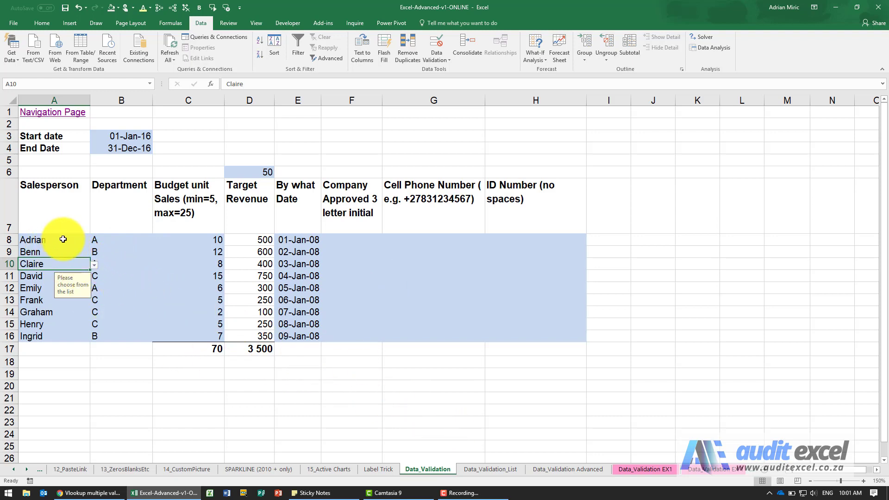
left_click_drag(63, 239, 65, 337)
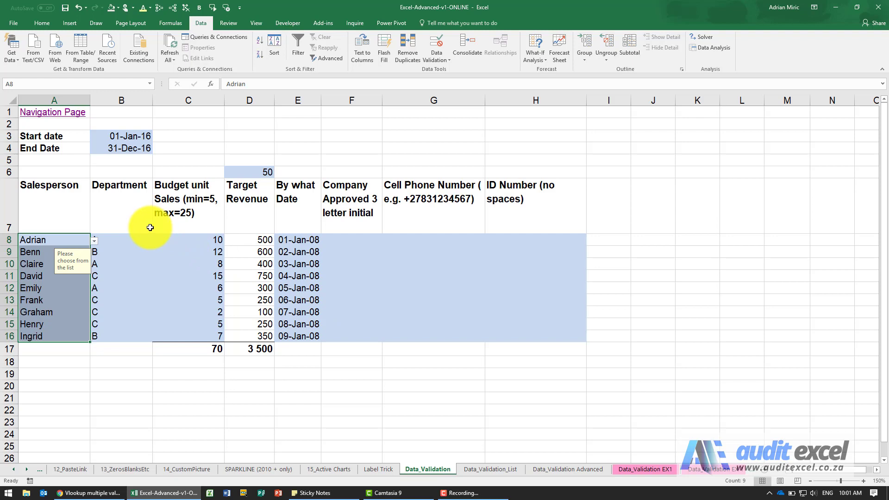
Restrict Department cells B8:B16 to a list typed as 'A, B, C'
left_click(128, 243)
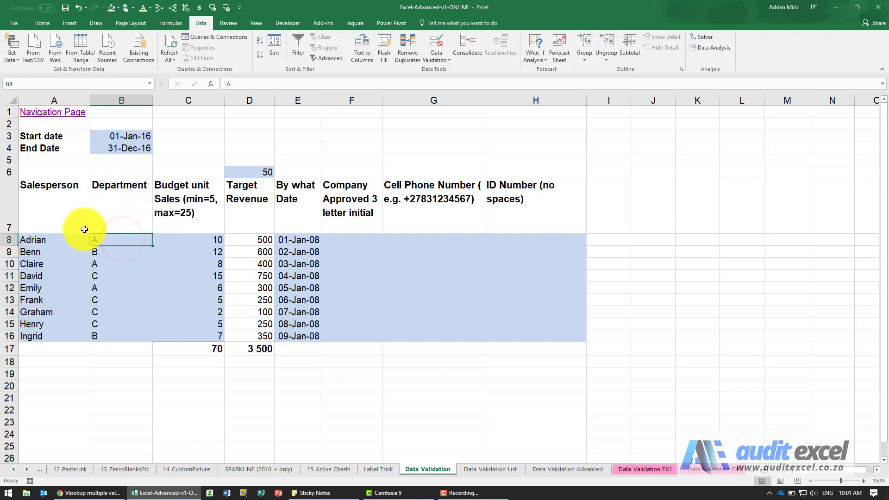
left_click(122, 237)
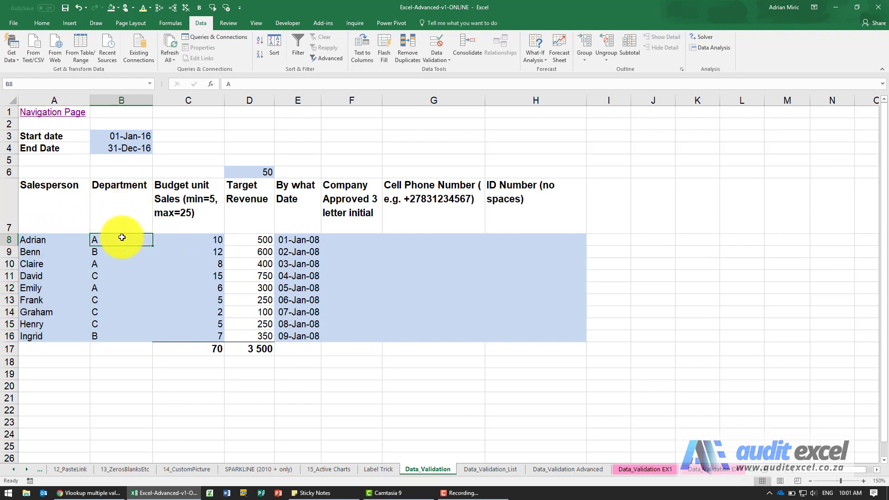
left_click_drag(125, 265, 123, 333)
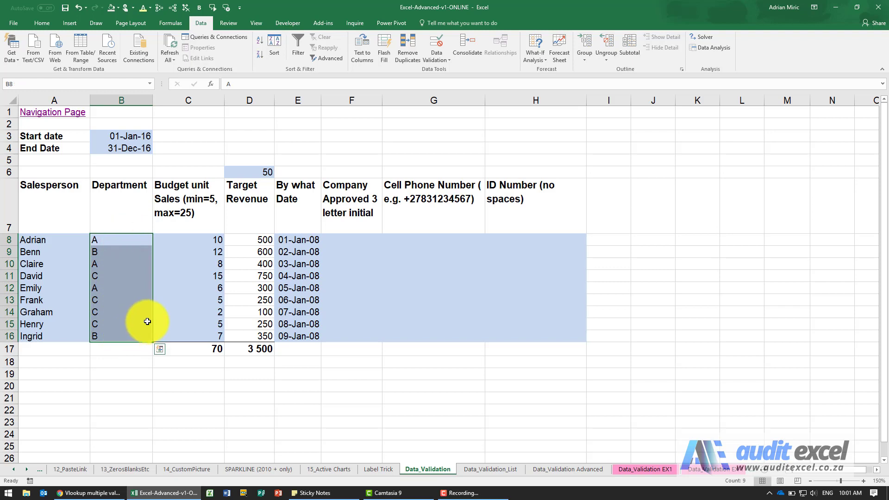
left_click(437, 41)
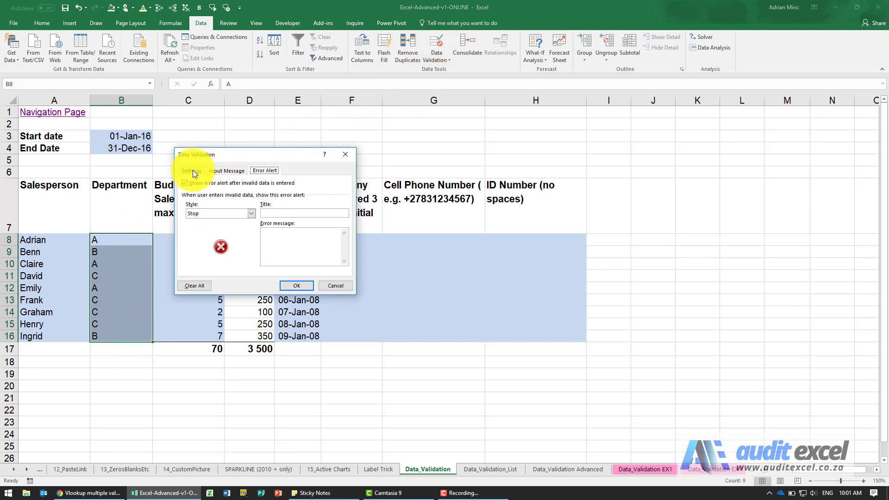
left_click(192, 171)
left_click(224, 200)
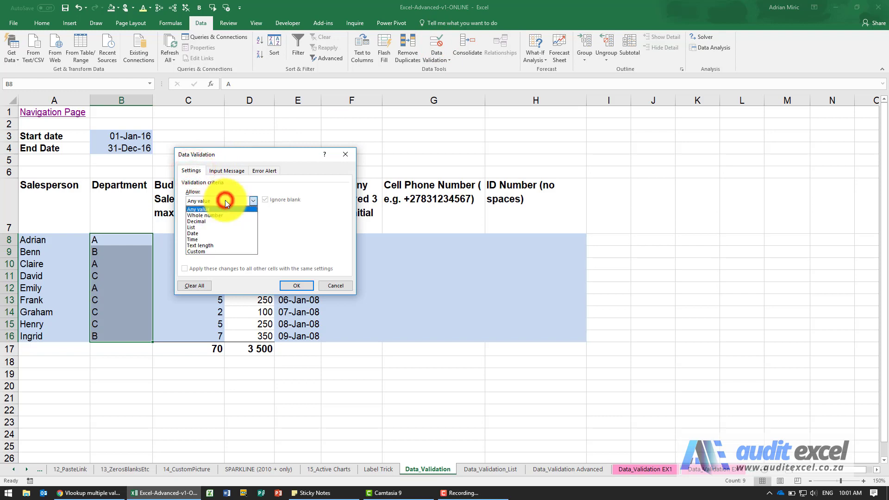
left_click(217, 228)
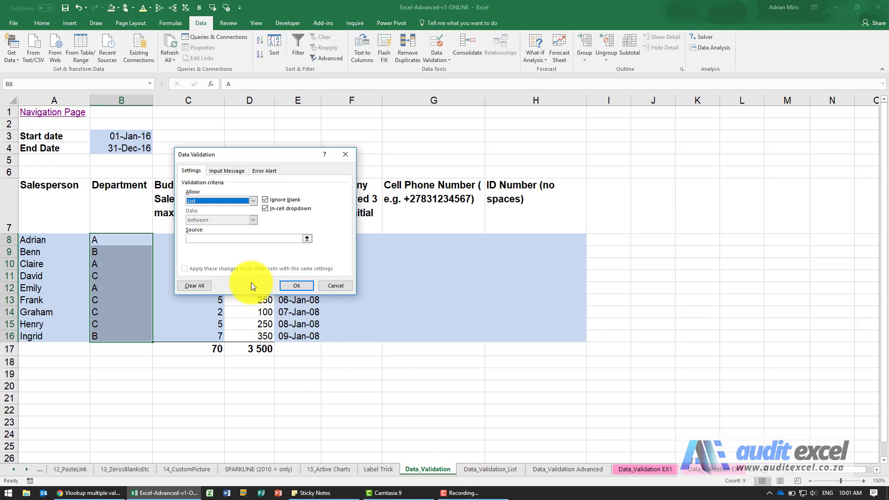
left_click(213, 238)
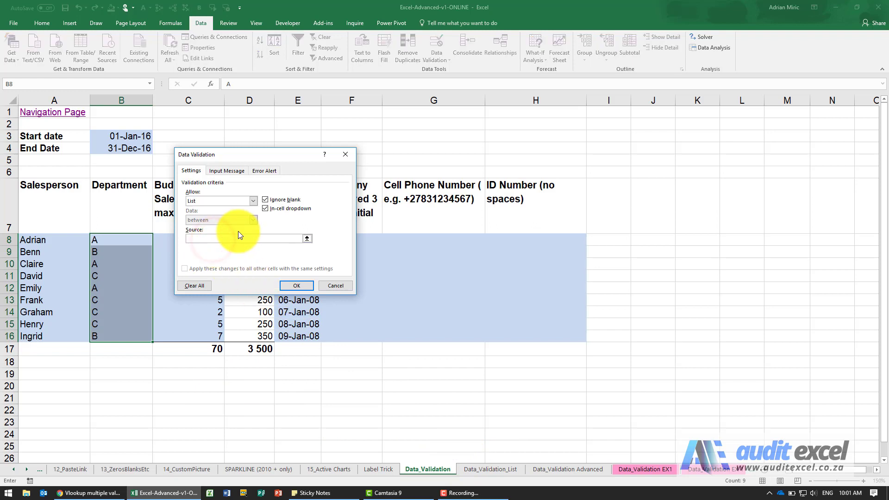
type("A, B, C")
left_click(287, 285)
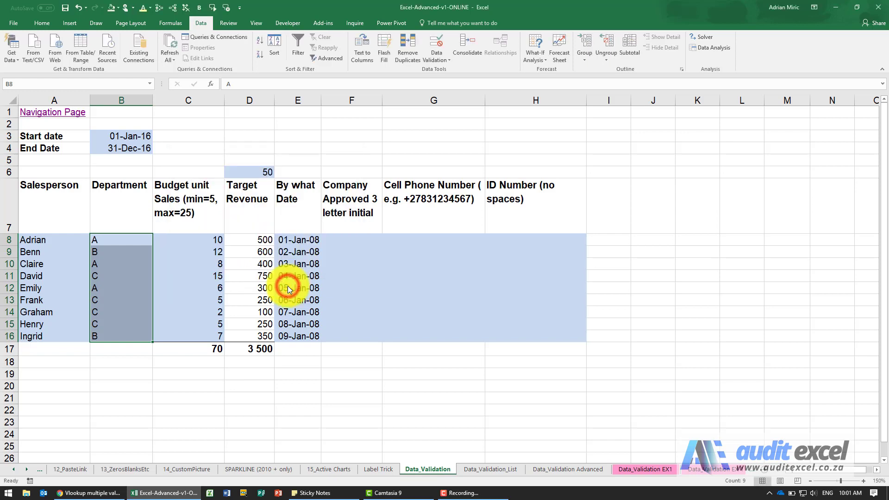
Test B8's dropdown of department choices, keeping A
left_click(133, 239)
left_click(156, 241)
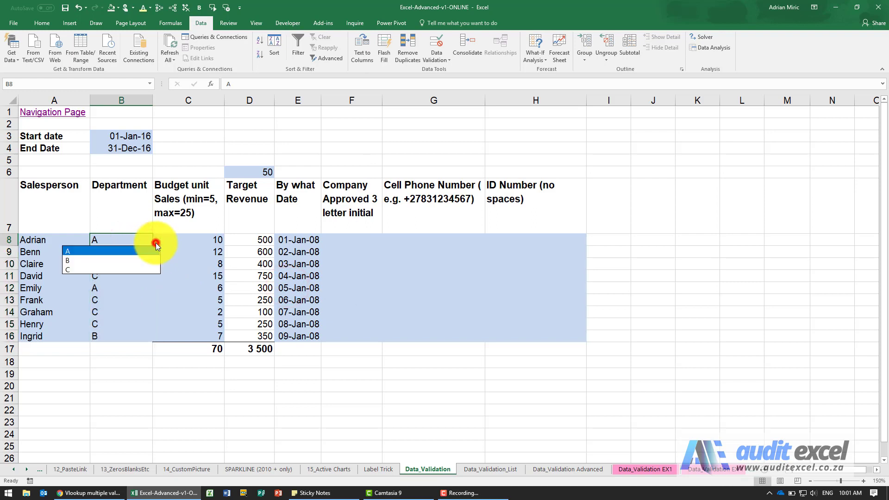
left_click(156, 241)
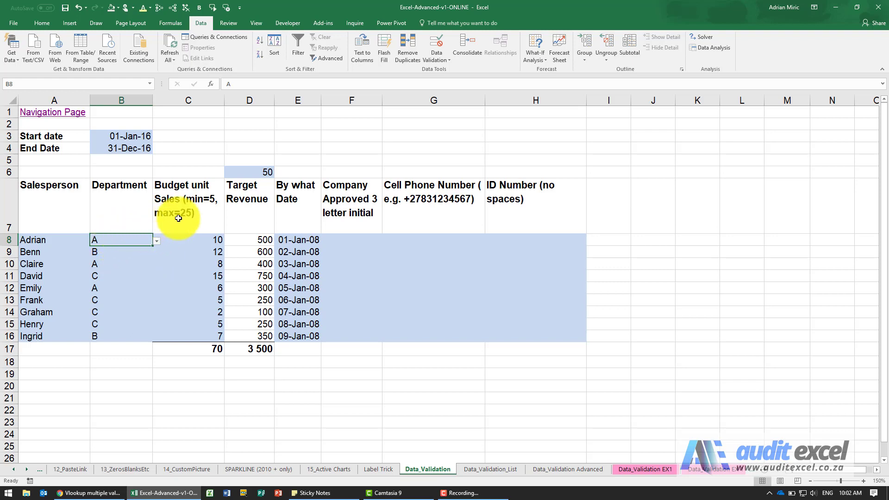
Select Budget unit Sales cells C8:C16 and allow only whole numbers
left_click(198, 199)
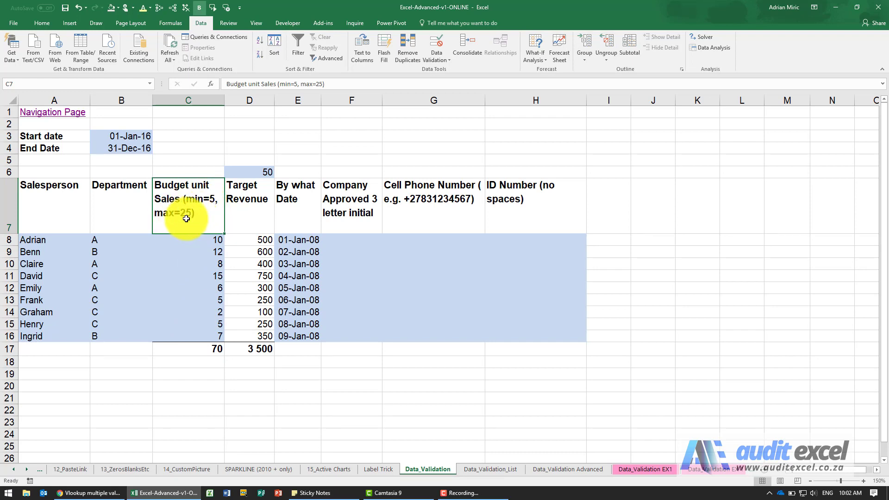
left_click_drag(198, 237, 196, 336)
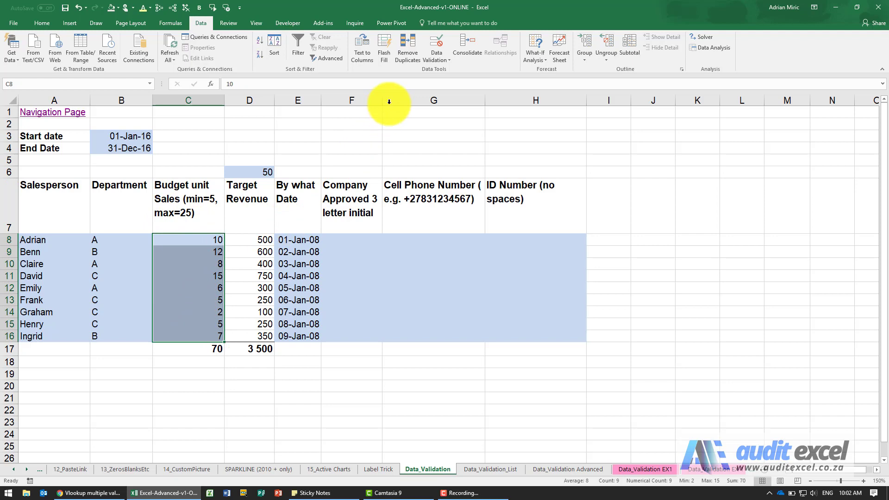
left_click(432, 43)
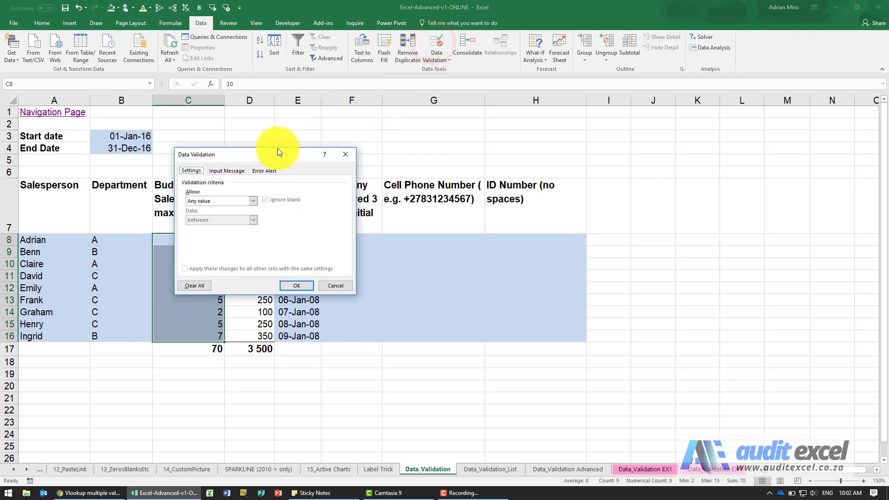
left_click_drag(277, 149, 292, 149)
left_click_drag(349, 151, 371, 145)
left_click(373, 191)
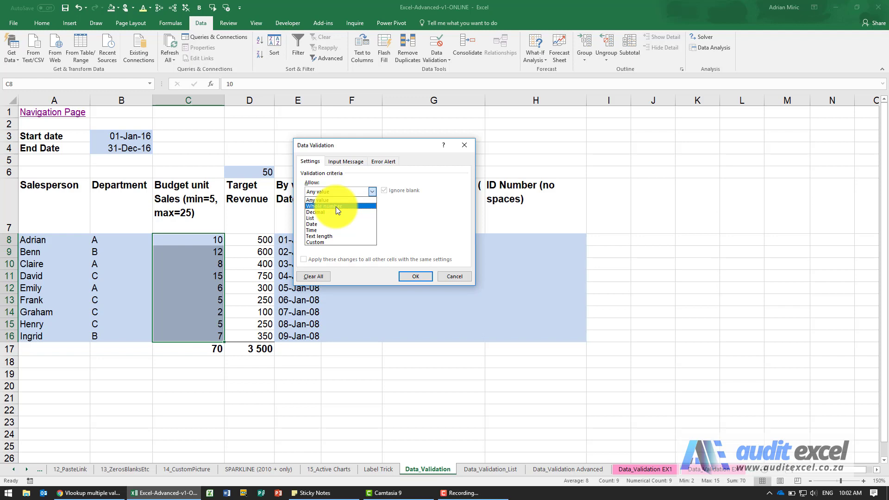
left_click(335, 207)
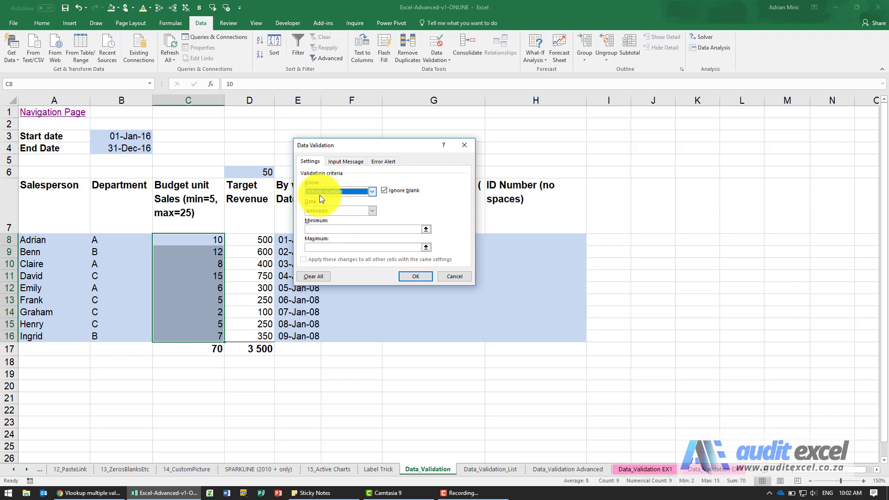
Limit the whole numbers to between minimum 5 and maximum 25 and apply
left_click(371, 213)
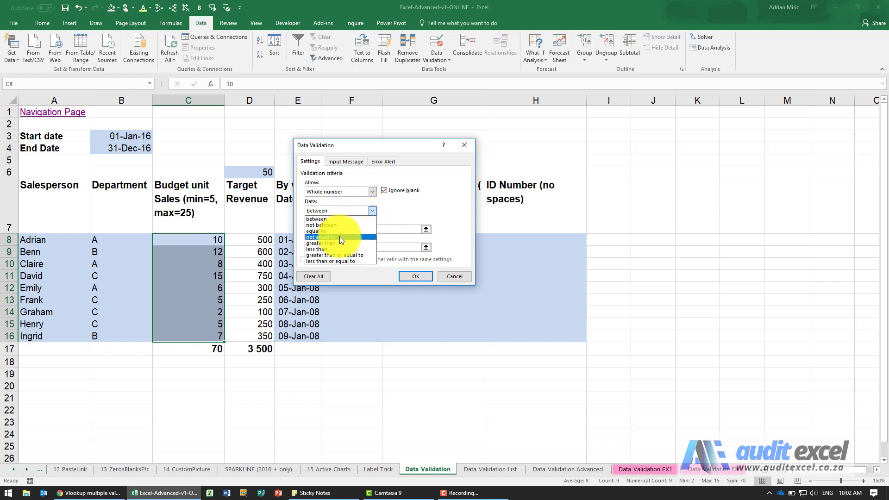
left_click(373, 212)
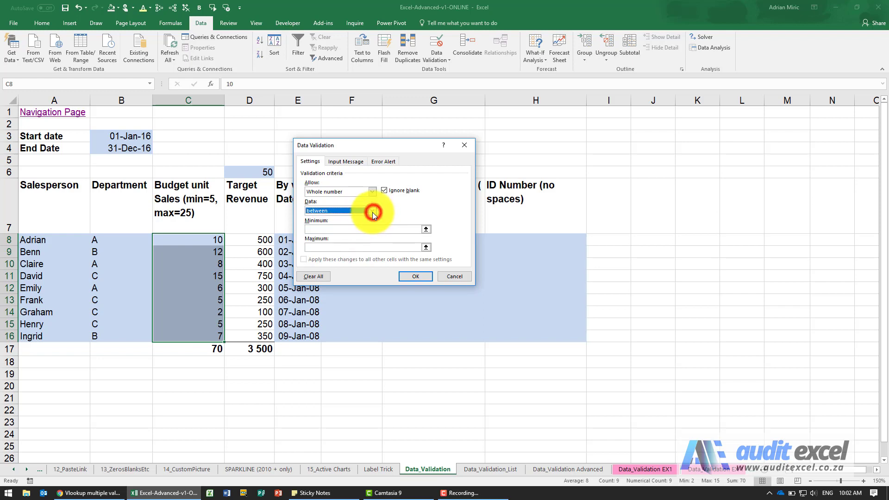
left_click(335, 229)
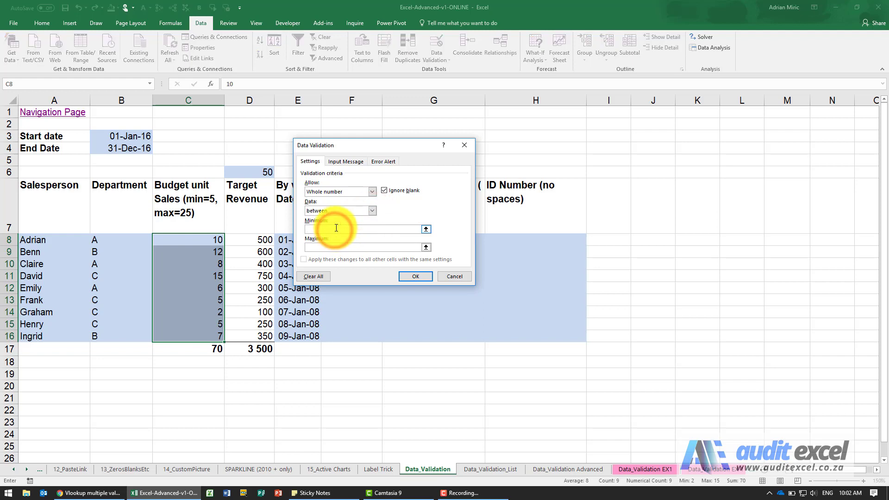
type("5")
left_click(342, 244)
type("25")
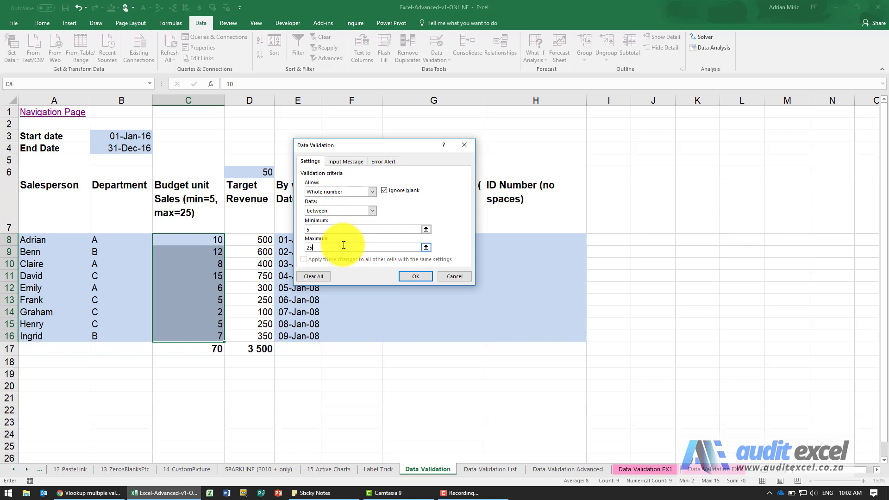
left_click(404, 274)
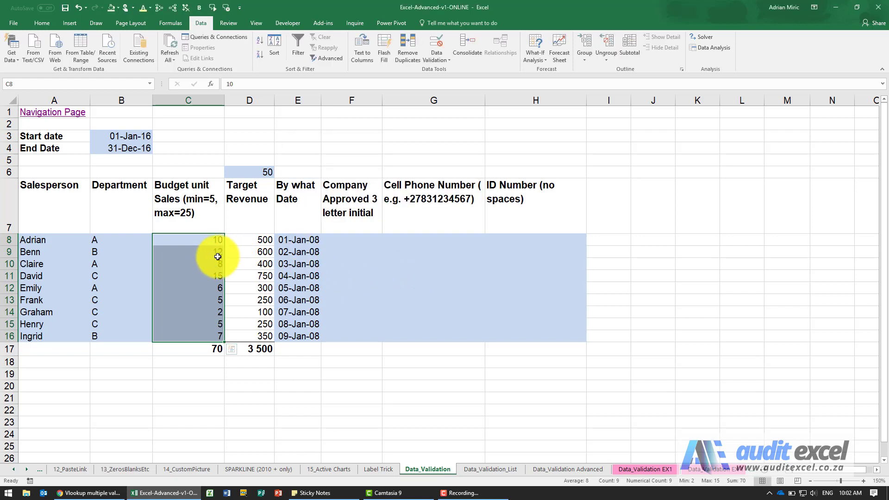
Enter 6 in C9, then try 4 to trigger the 5–25 validation error
left_click(207, 255)
type("6")
key("Return")
left_click(206, 255)
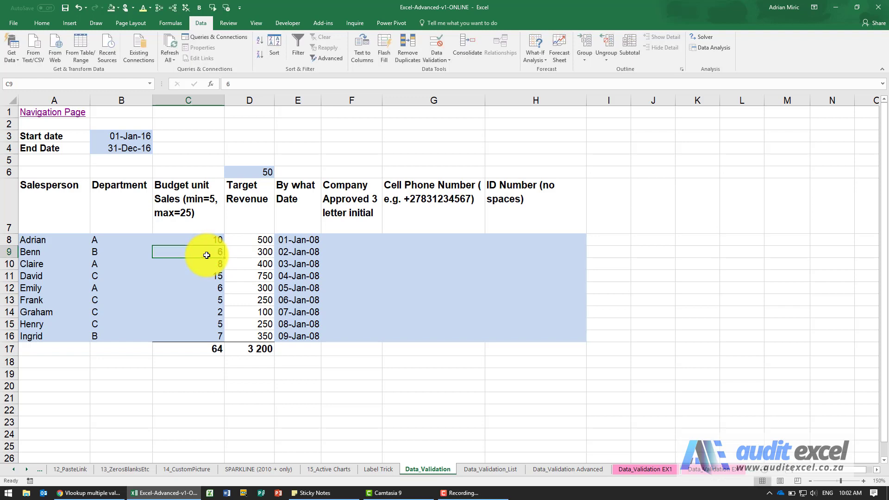
type("4")
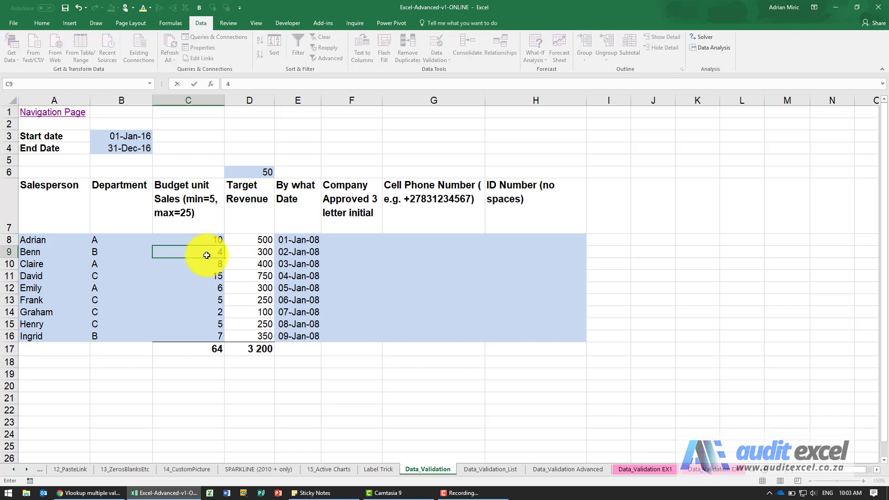
key("Return")
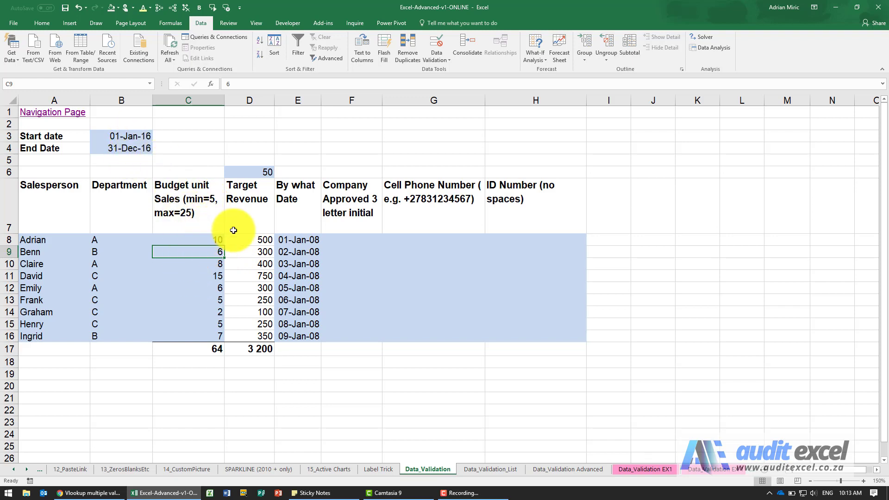
Limit dates in E8:E16 to between start =$B$3 and end =$B$4
left_click_drag(295, 239, 298, 336)
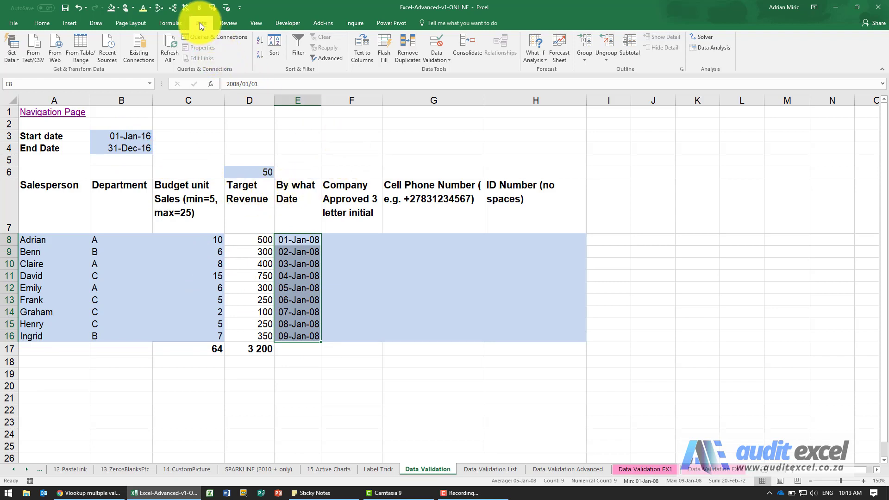
left_click(431, 41)
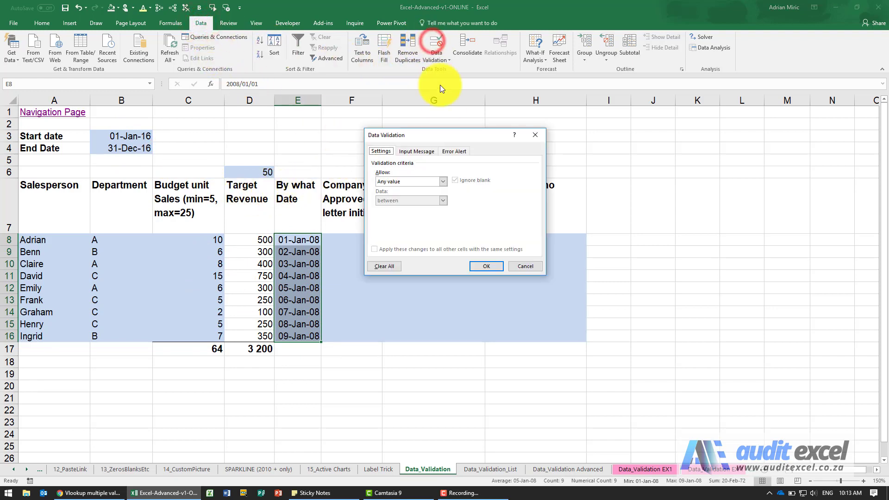
left_click(443, 181)
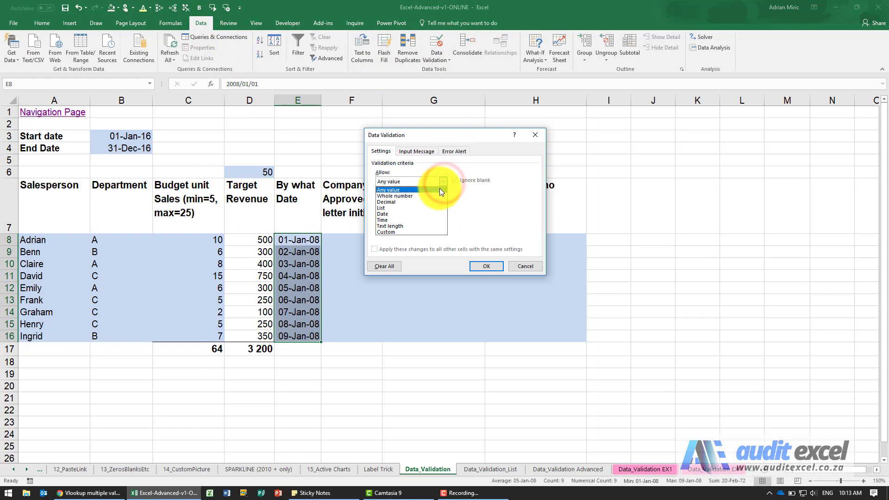
left_click(409, 214)
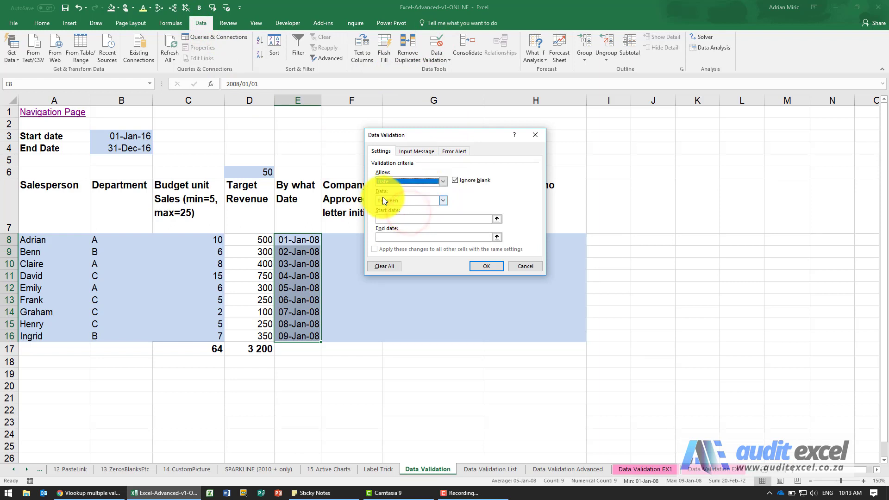
left_click(444, 201)
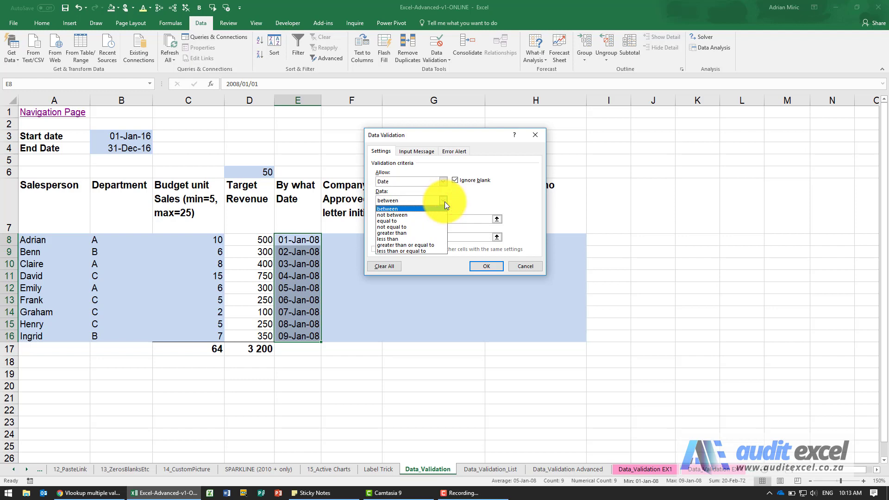
left_click(445, 201)
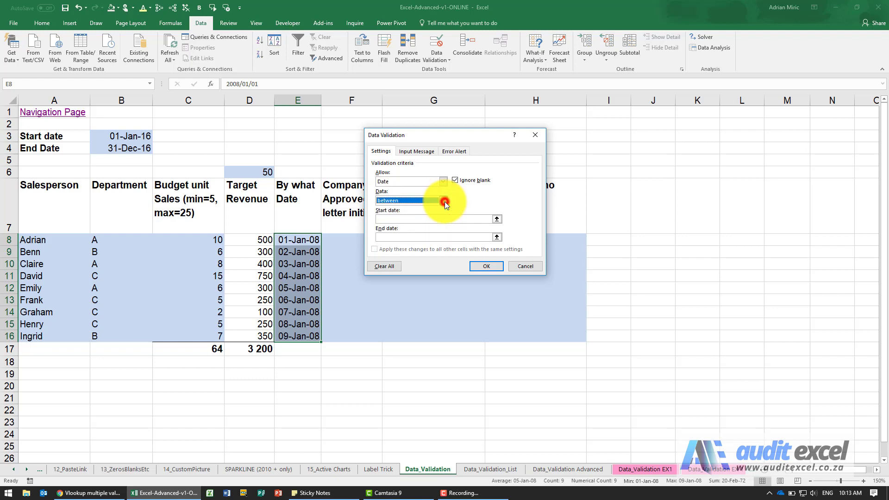
left_click(417, 218)
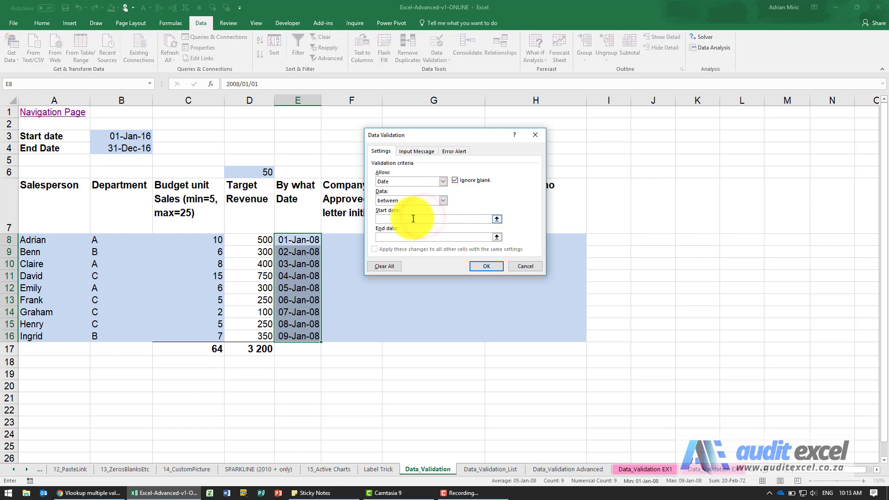
left_click(137, 140)
key("F4")
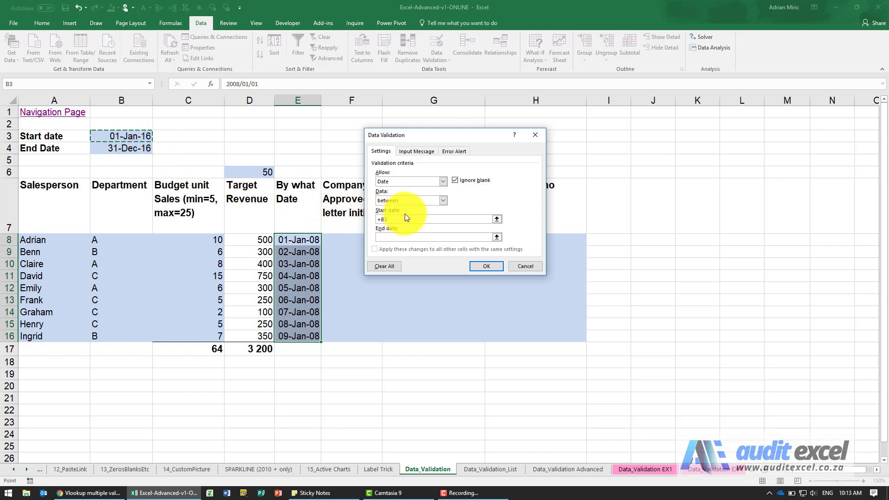
left_click(391, 237)
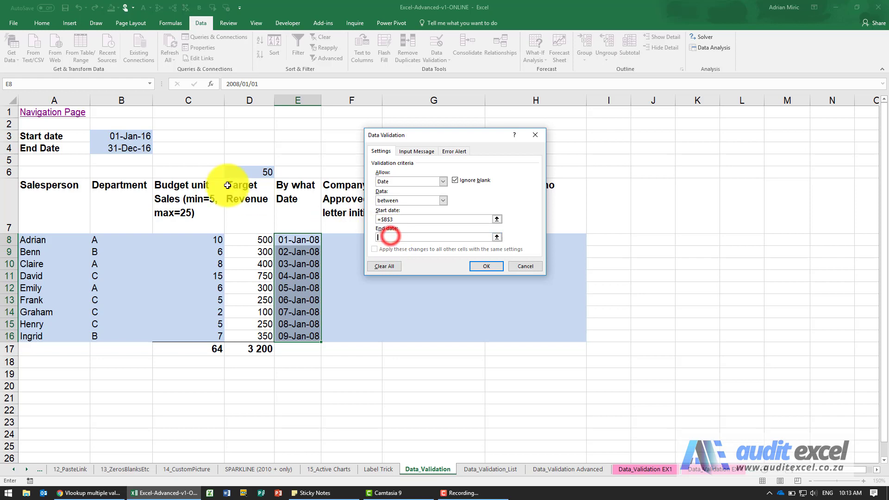
left_click(146, 149)
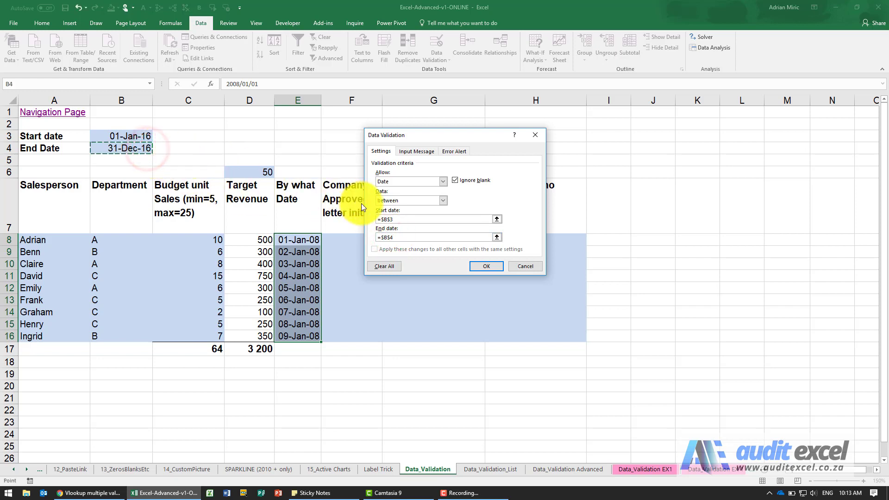
left_click(477, 266)
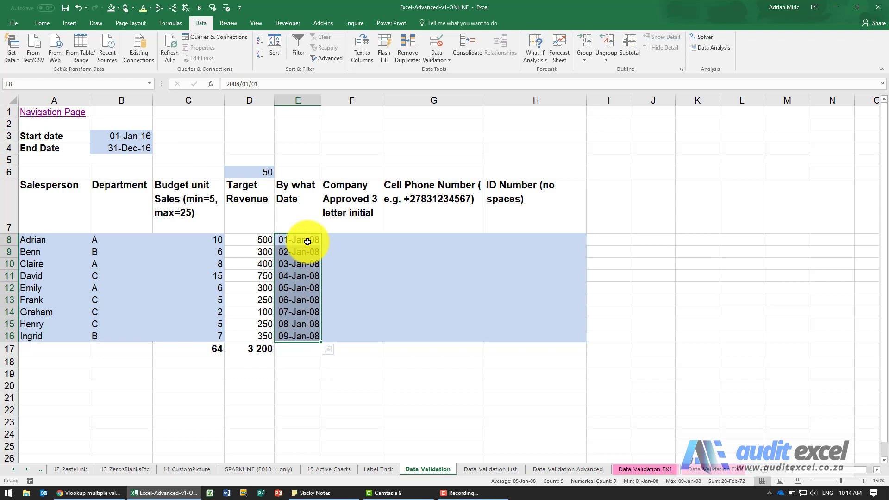
Clear E8:E16, enter 2016/01/31 in E8, then try 2017/01/31 in E9
left_click_drag(307, 241, 300, 333)
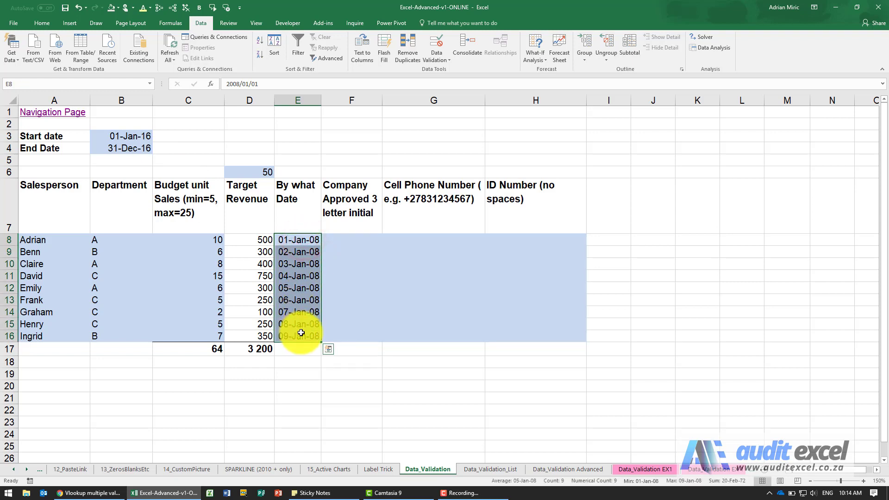
key("Delete")
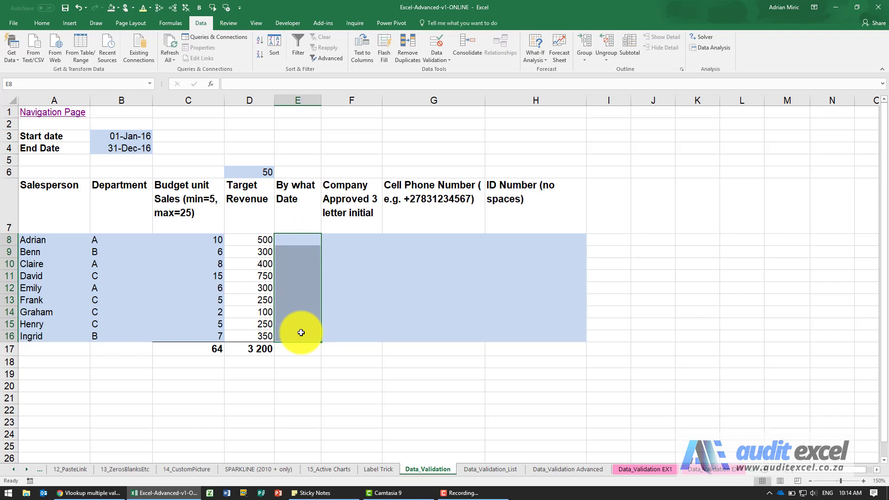
left_click(302, 239)
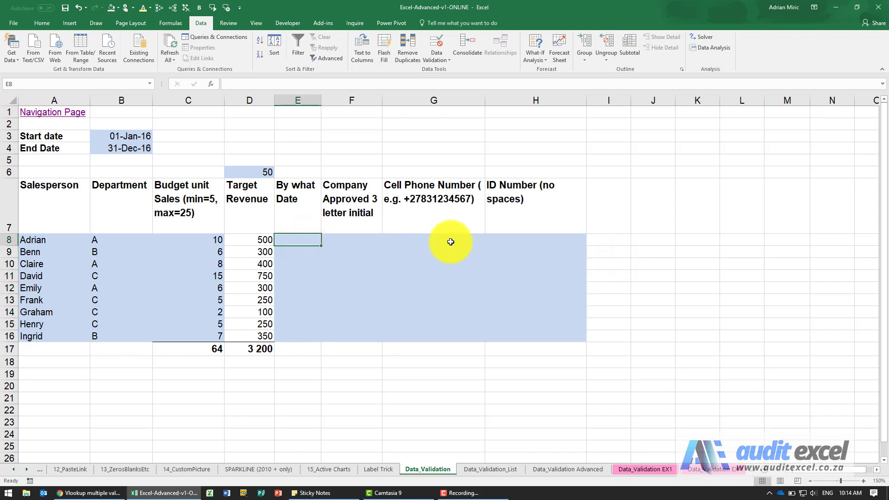
type("2016/01/31")
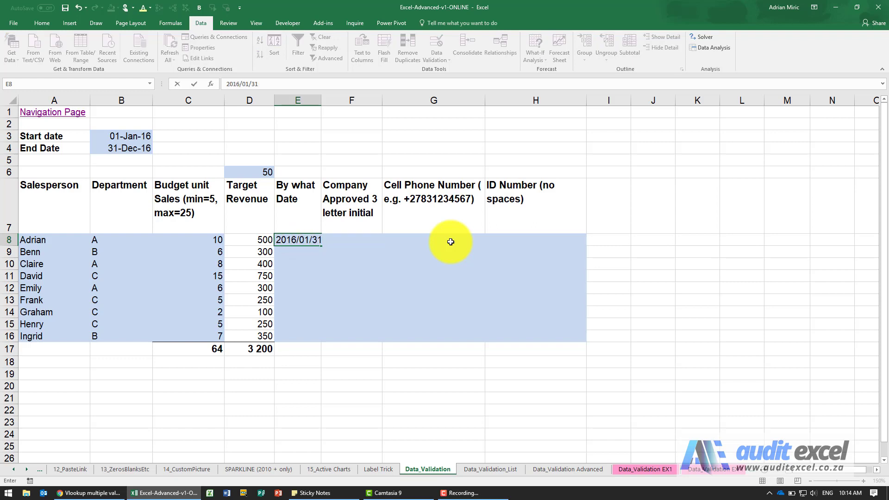
key("Return")
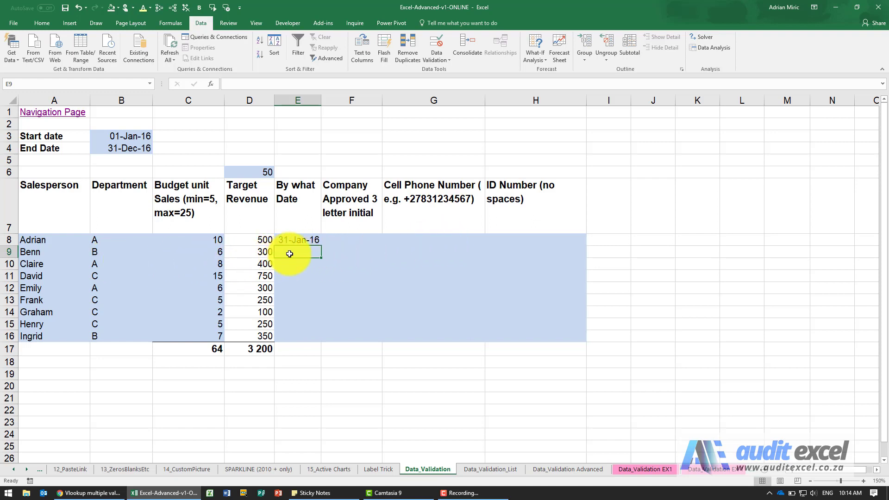
type("20")
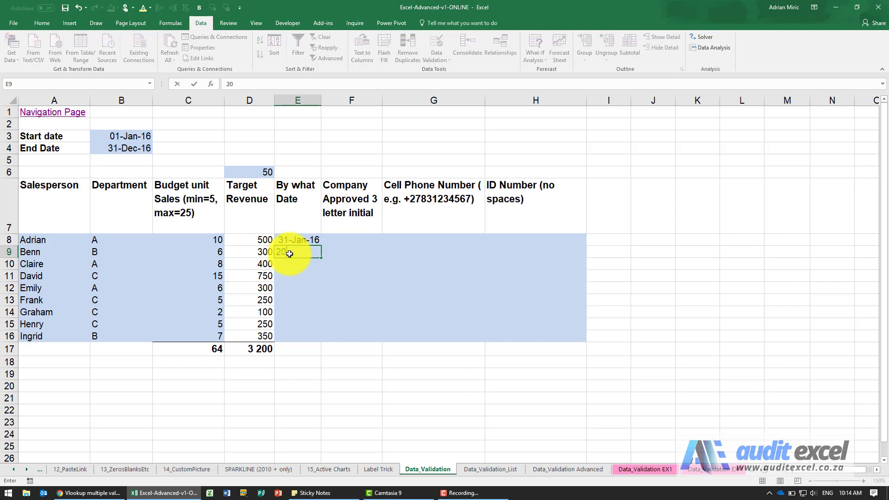
type("17/01/31")
key("Return")
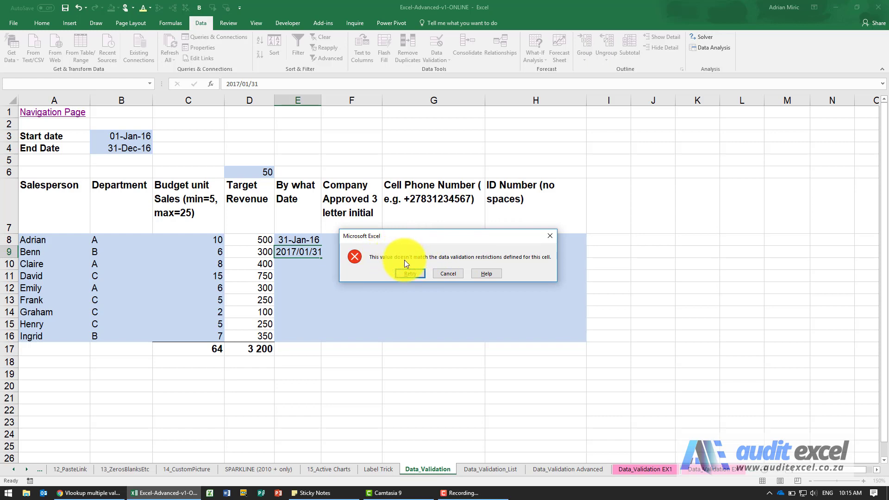
Cancel the rejected 2017 date, try 'Soon' in E9, cancel that refusal, then select F8
left_click(440, 273)
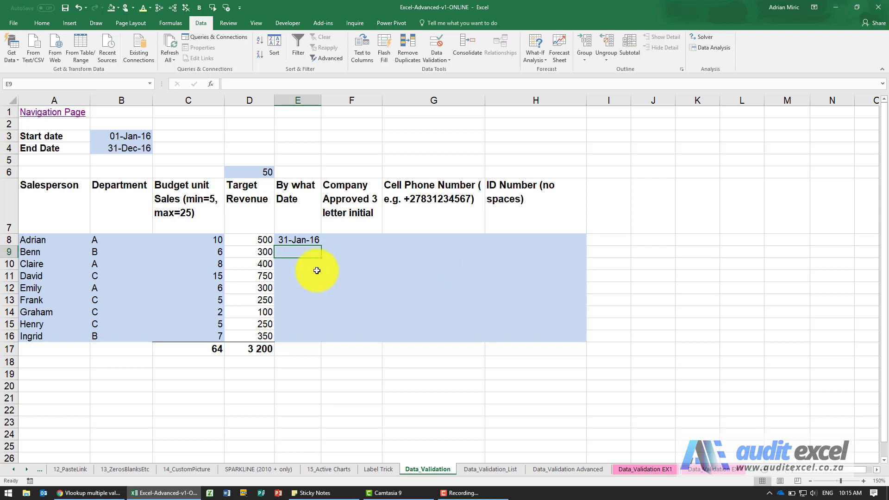
left_click(297, 250)
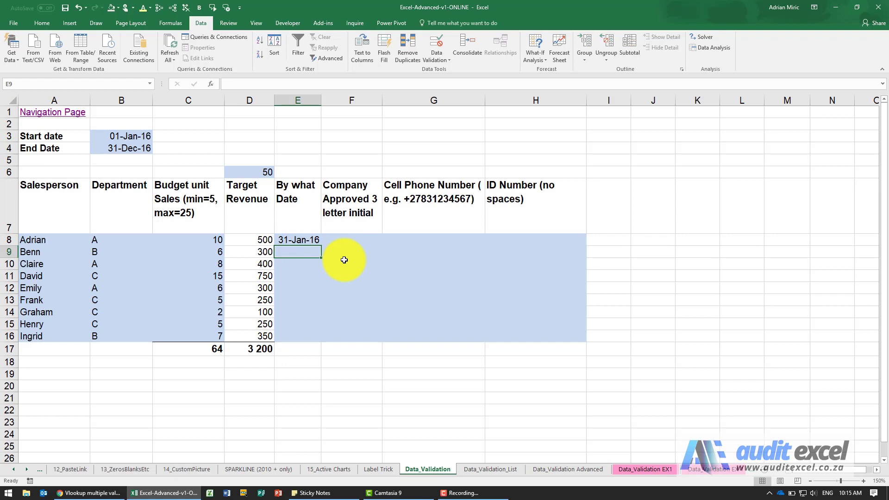
type("Soon")
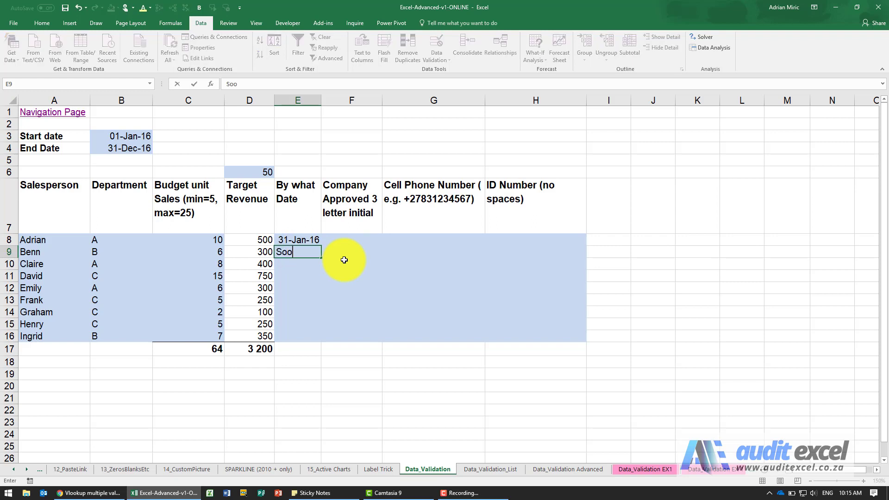
key("Return")
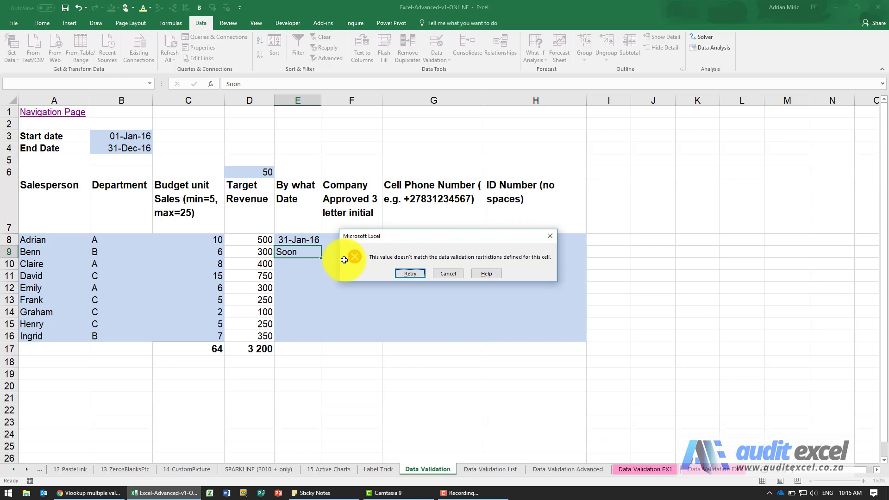
left_click(445, 273)
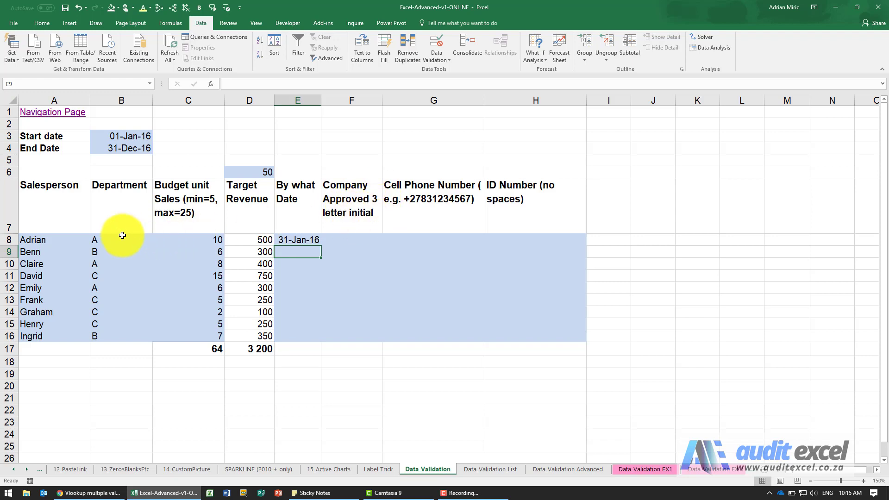
left_click(349, 240)
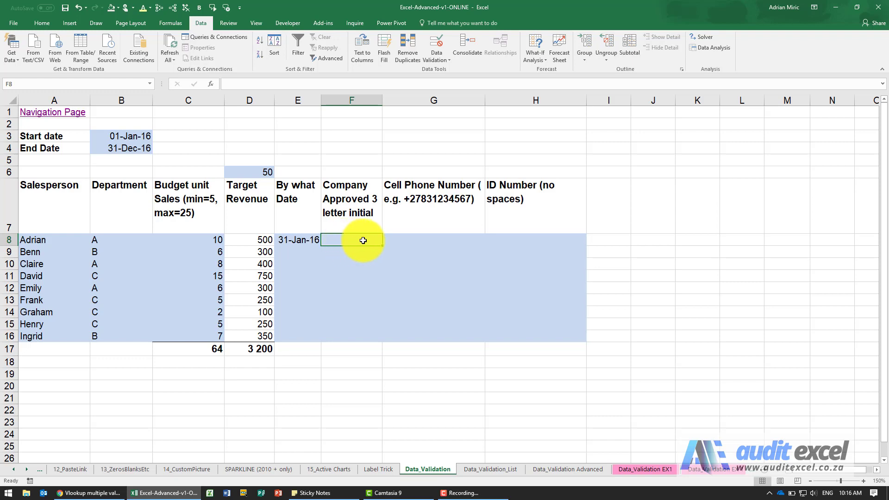
Add a Data Validation rule limiting F8:F16 to a Text length equal to 3
left_click_drag(363, 240, 353, 336)
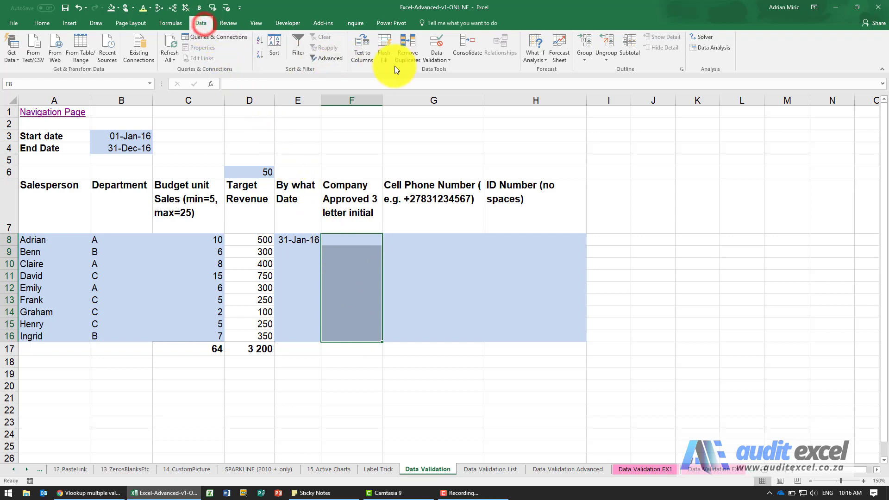
left_click(430, 44)
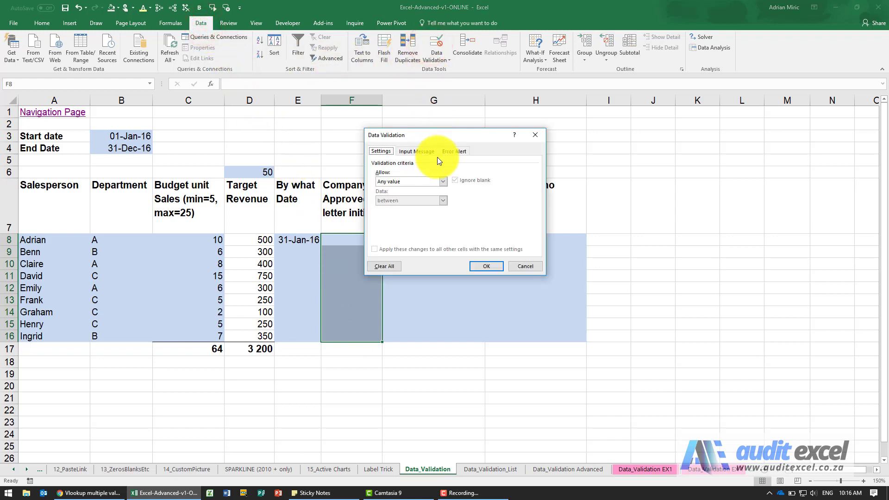
left_click(443, 180)
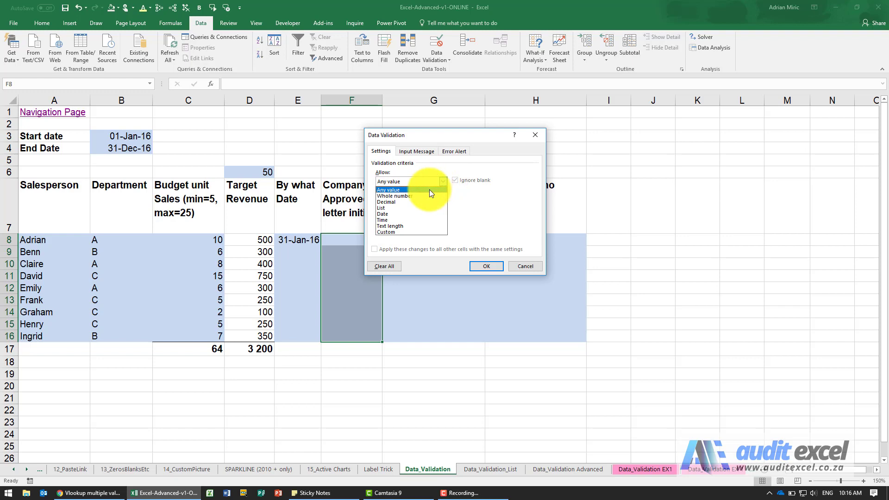
left_click(407, 225)
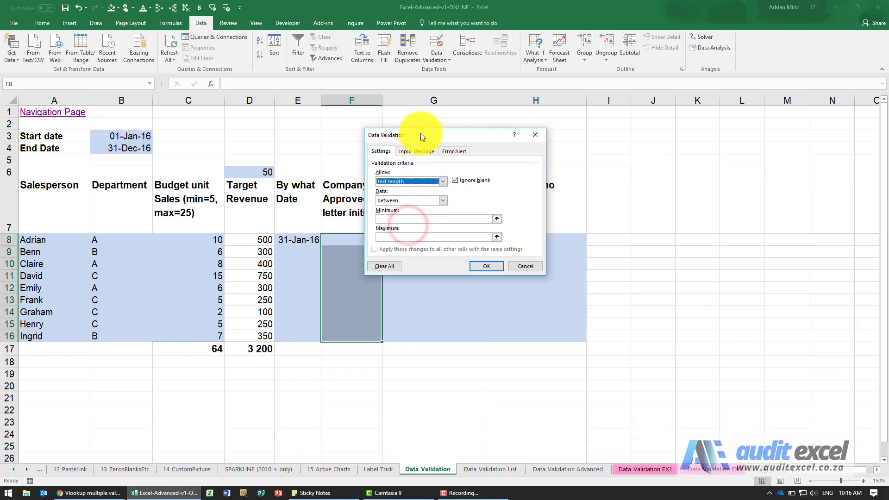
left_click_drag(420, 132, 475, 131)
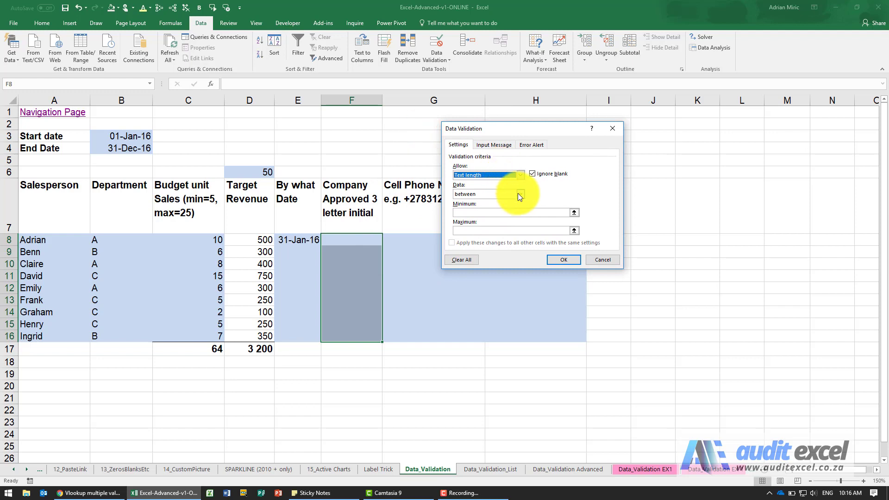
left_click(518, 194)
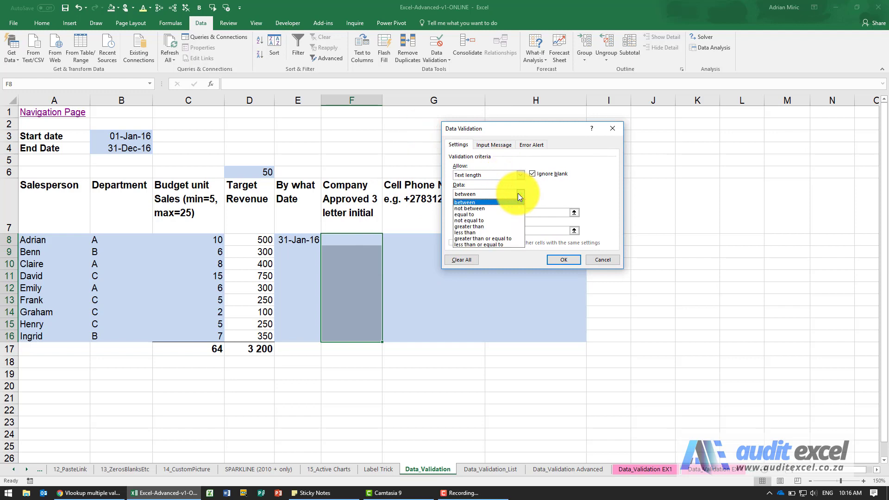
left_click(502, 216)
left_click(496, 211)
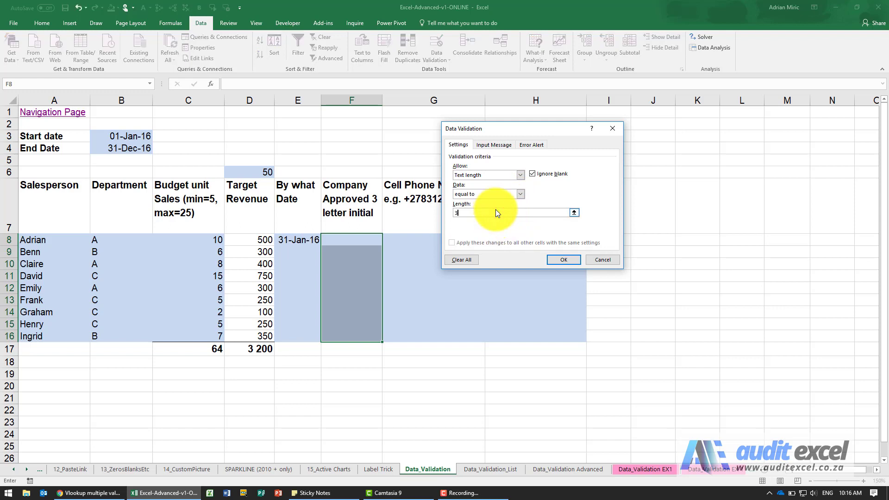
left_click(563, 259)
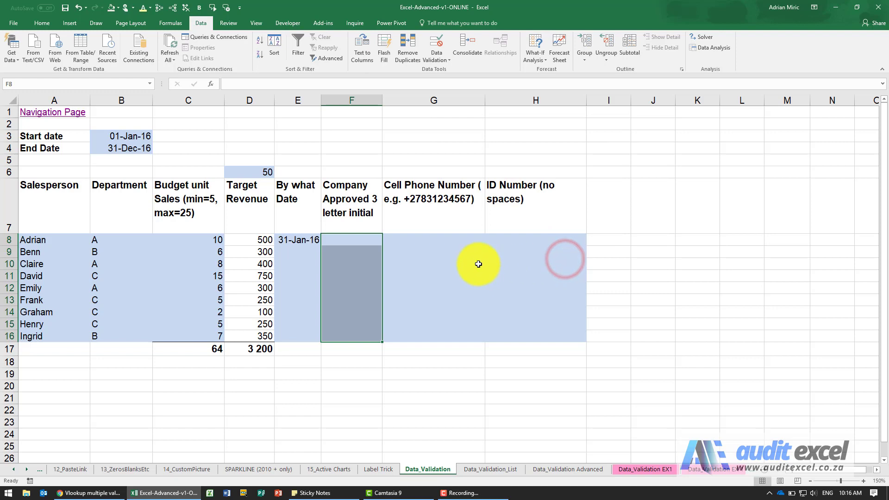
Enter the 3-letter code APM in cell F8
left_click(363, 239)
type("APM")
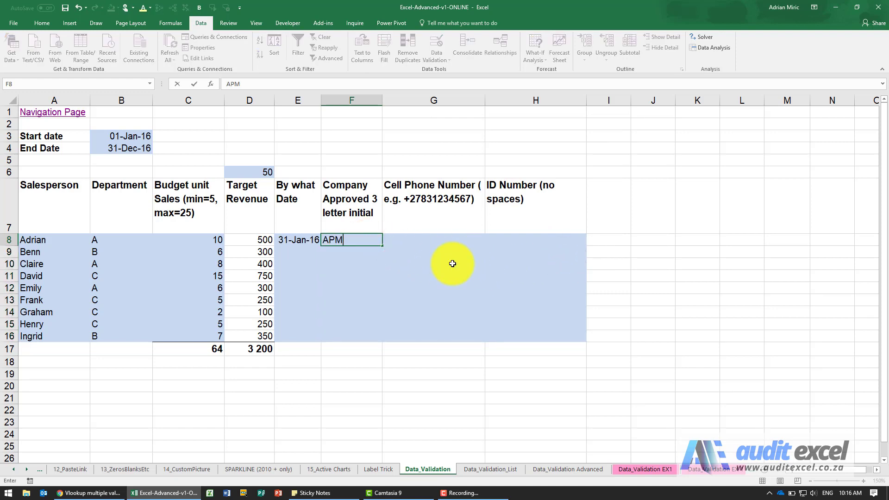
key("Return")
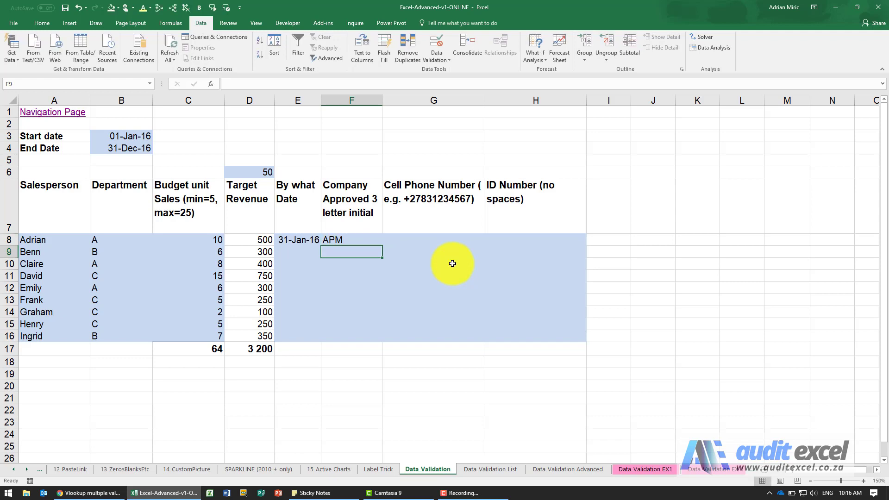
Try AM and a four-letter name in F9, cancelling both validation errors so F9 stays empty
type("AM")
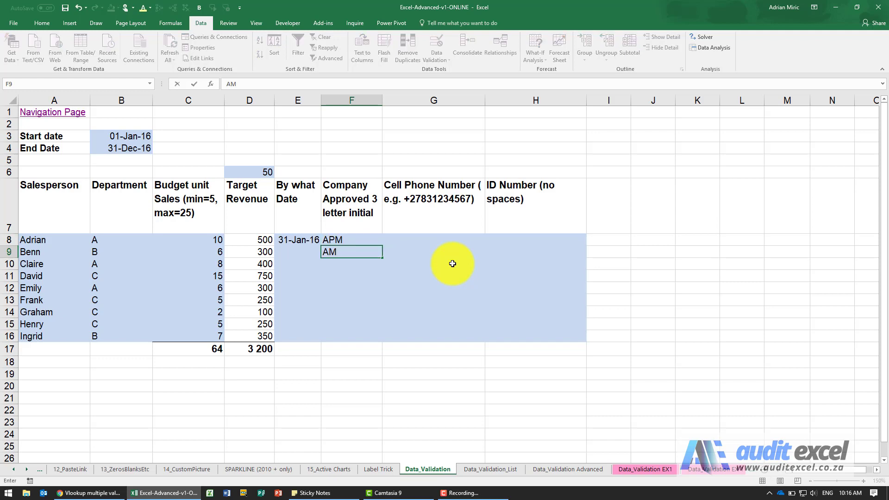
key("Return")
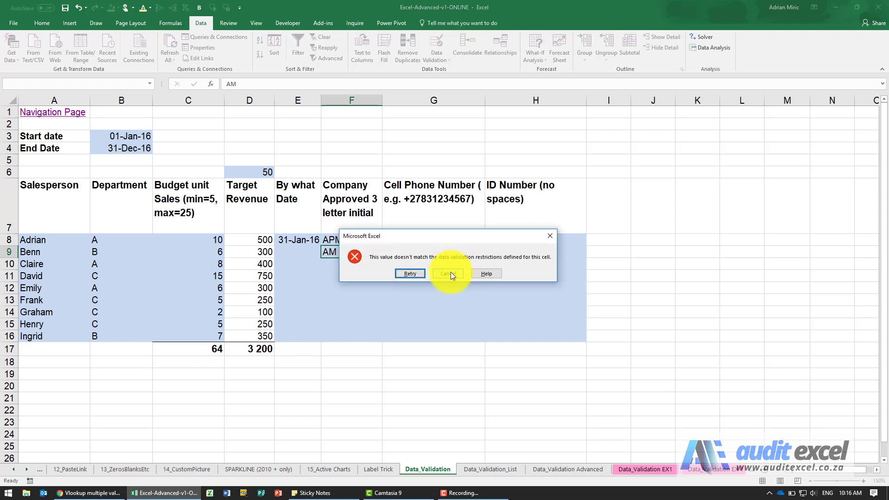
left_click(451, 272)
type("APM")
key("BackSpace")
key("BackSpace")
key("BackSpace")
type("Benn")
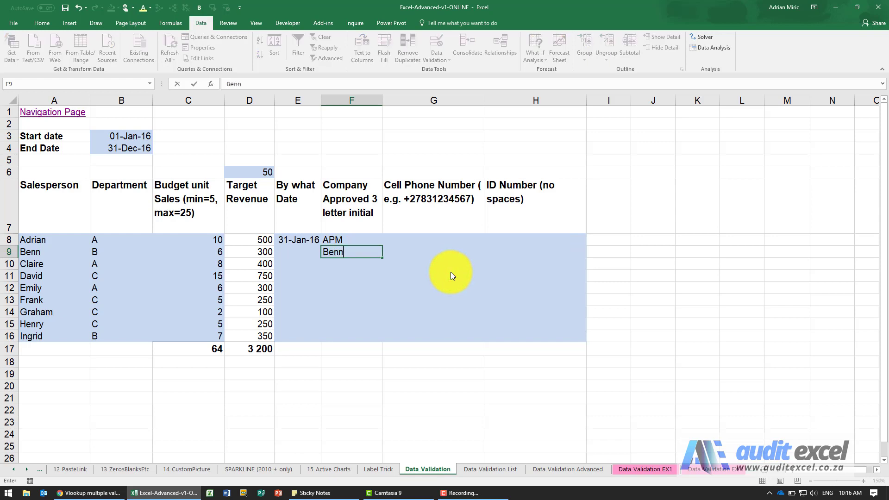
key("Return")
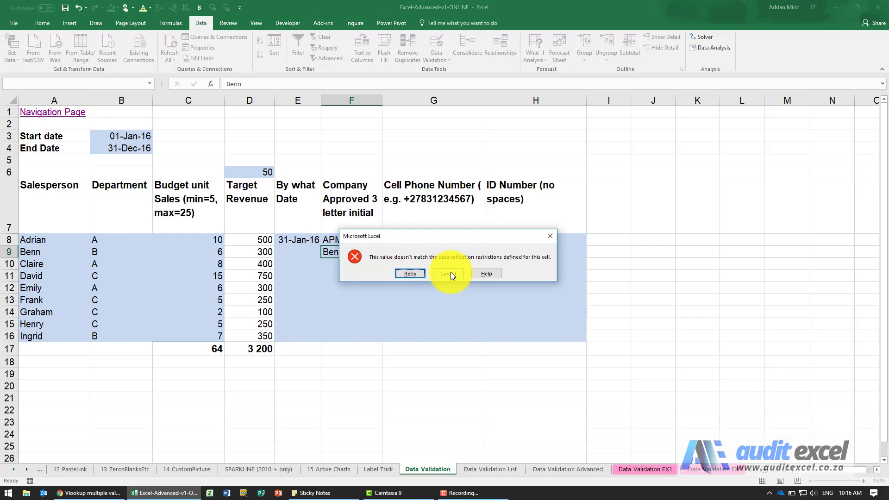
left_click(448, 273)
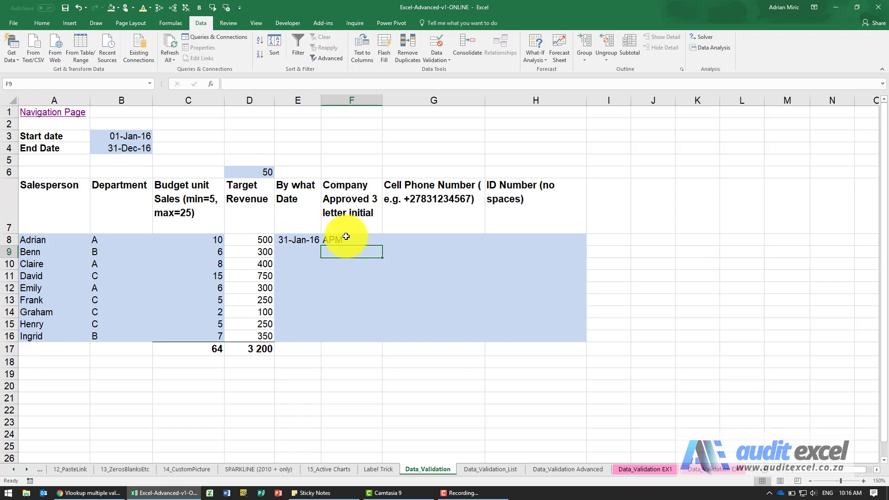
left_click(346, 238)
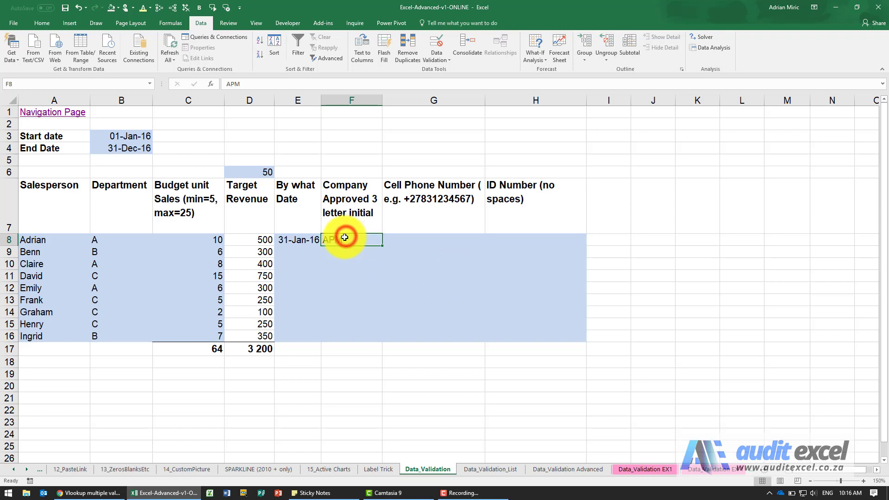
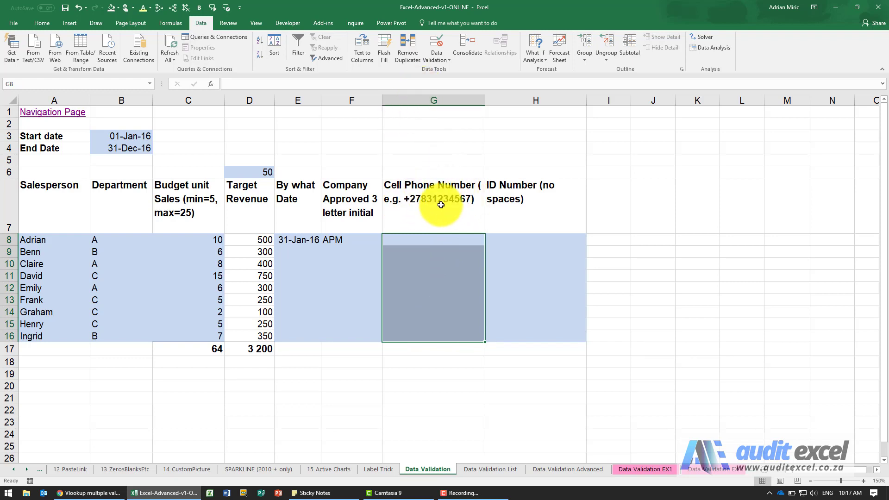
Apply a Data Validation rule of Text length equal to 12 to the Cell Phone Number cells
left_click(440, 42)
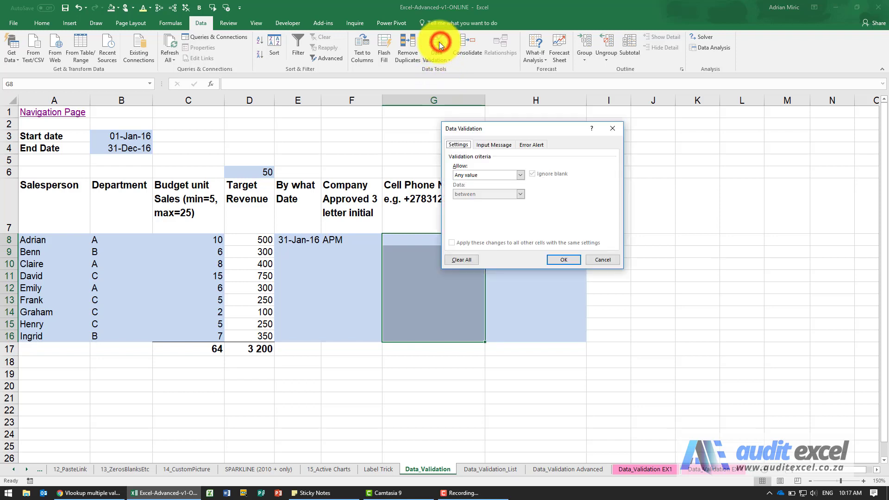
left_click(485, 176)
left_click(479, 219)
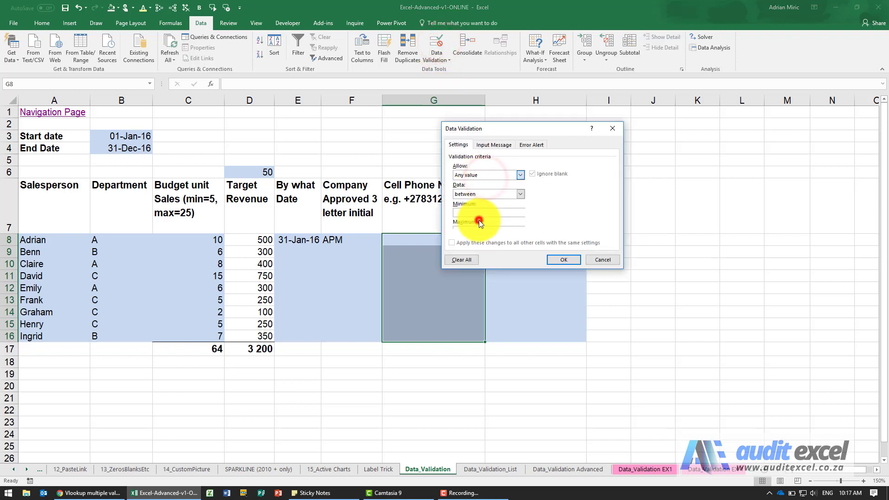
left_click(482, 196)
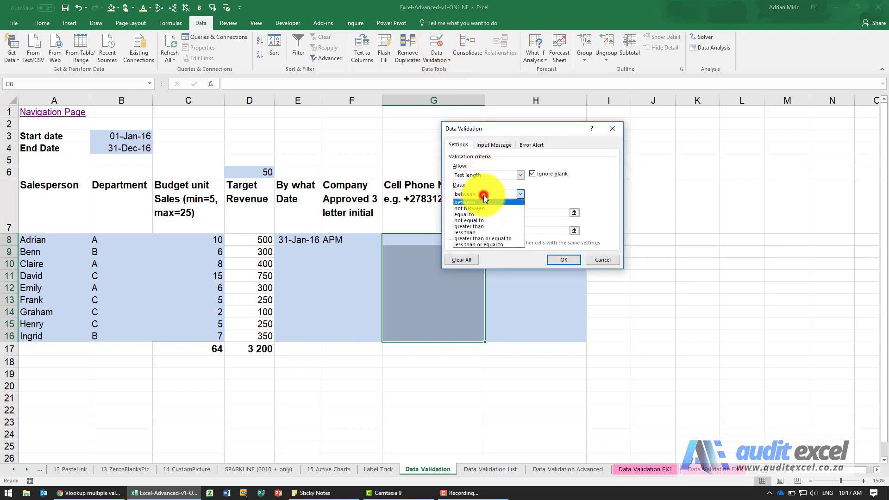
left_click(480, 213)
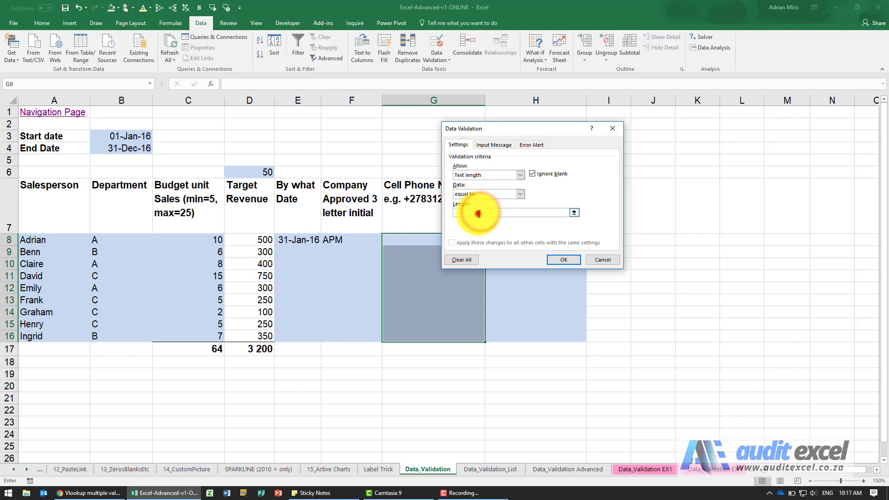
left_click(480, 212)
type("12")
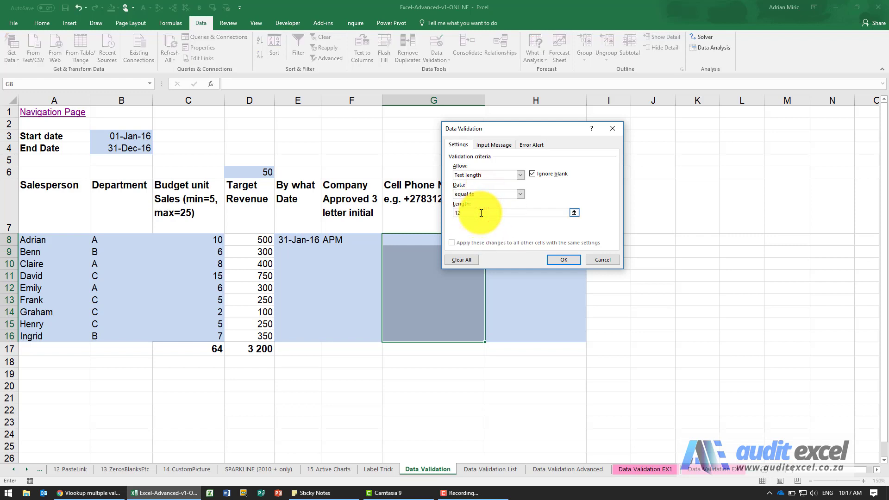
left_click(557, 259)
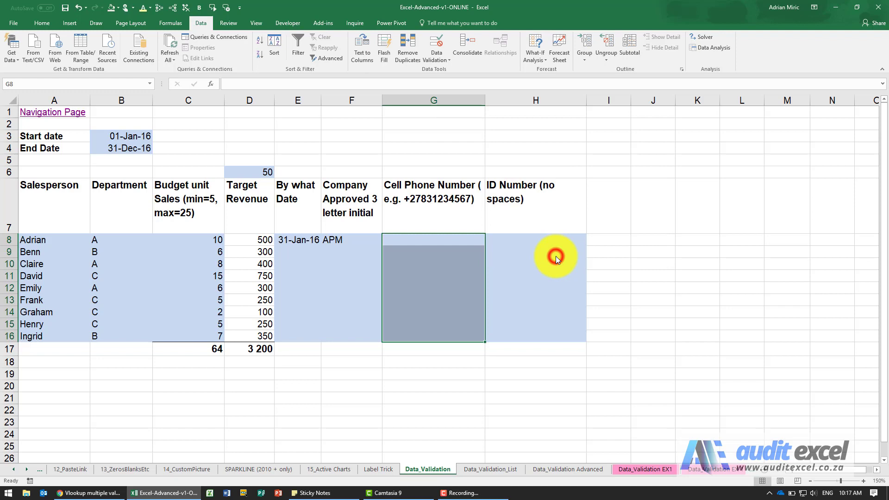
left_click(440, 240)
Enter a 12-character +27 sample phone number in G8 and confirm it is accepted
type("+")
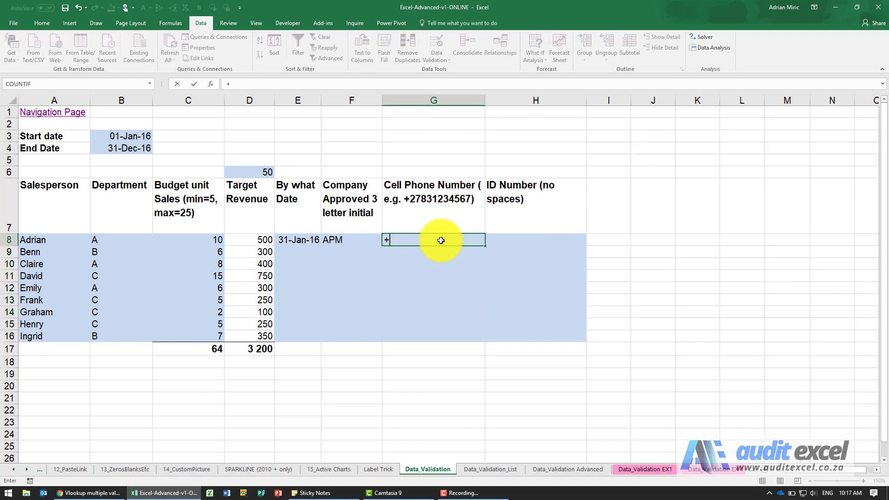
type("27831234567")
key("Return")
key("Up")
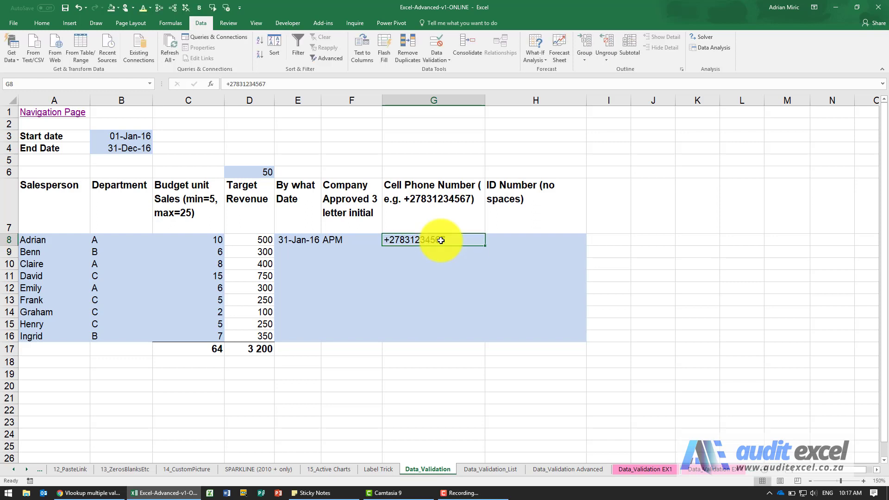
key("Down")
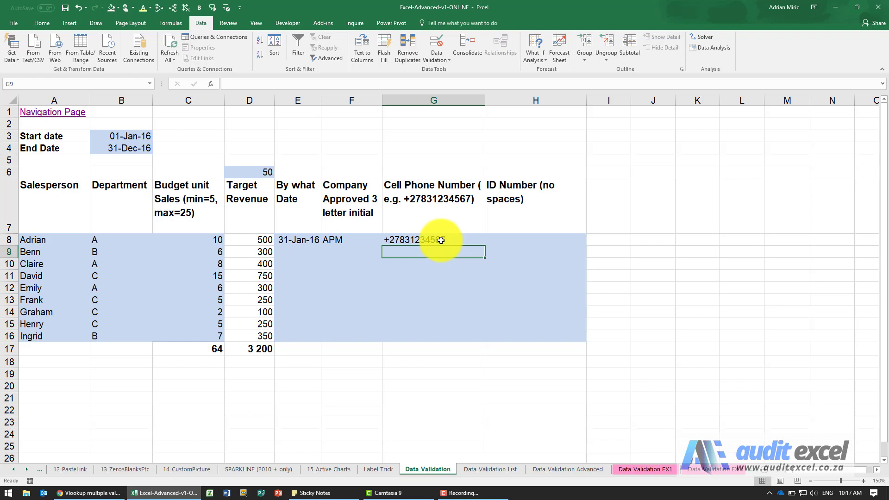
Test a 10-digit and a differently sized number in G9, cancelling each rejection error
type("08")
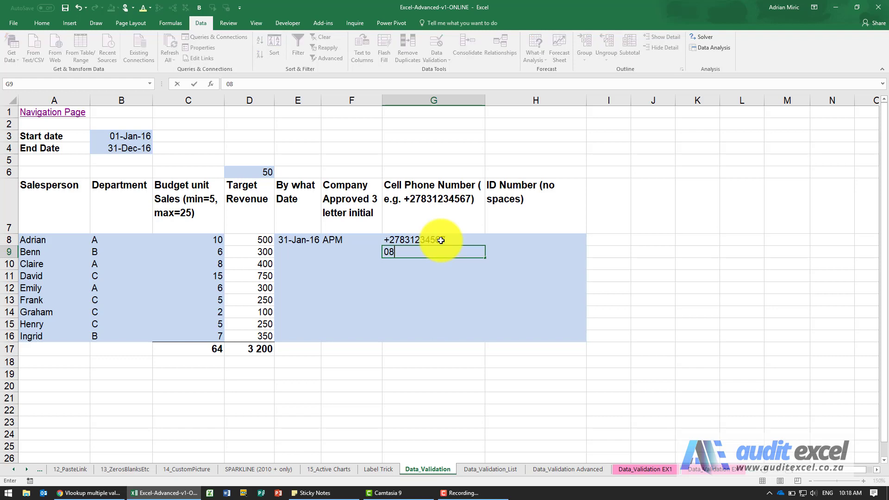
type("31234567")
key("Return")
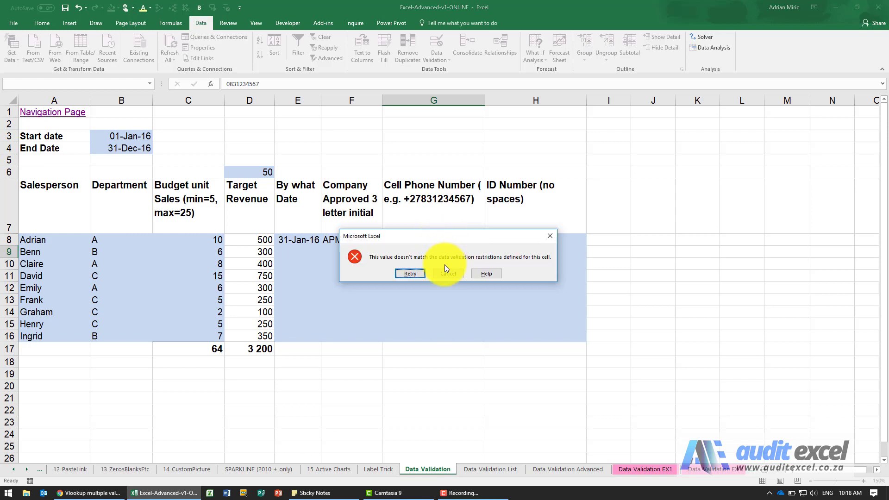
left_click(446, 273)
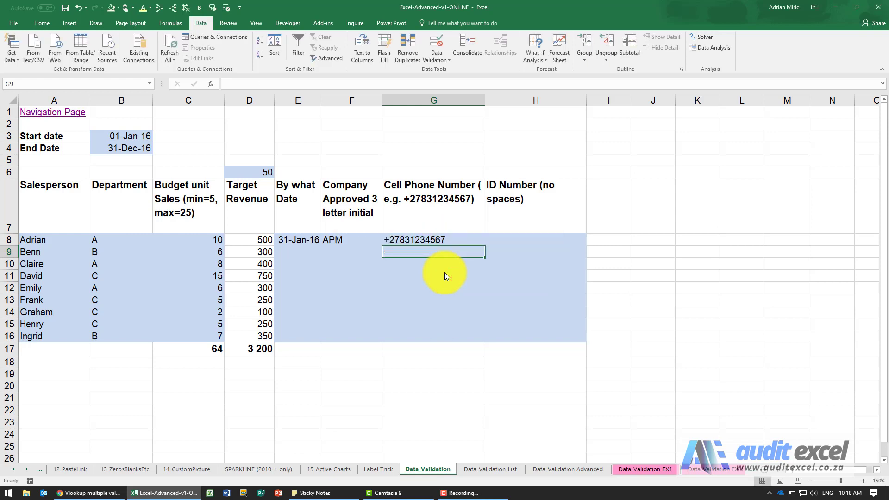
type("+27")
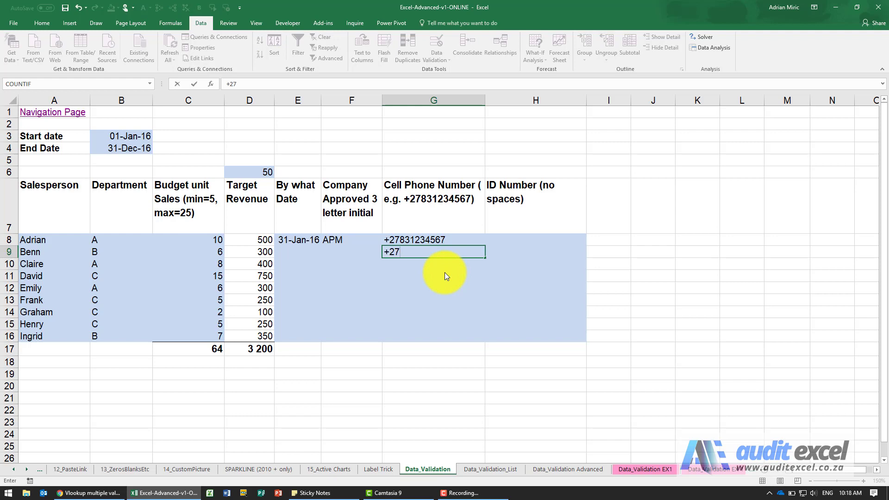
type("8312345677")
key("Return")
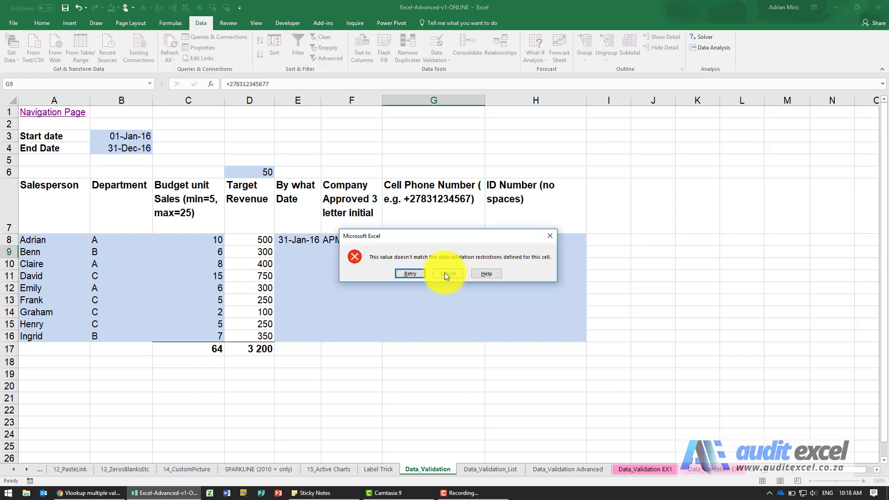
left_click(446, 273)
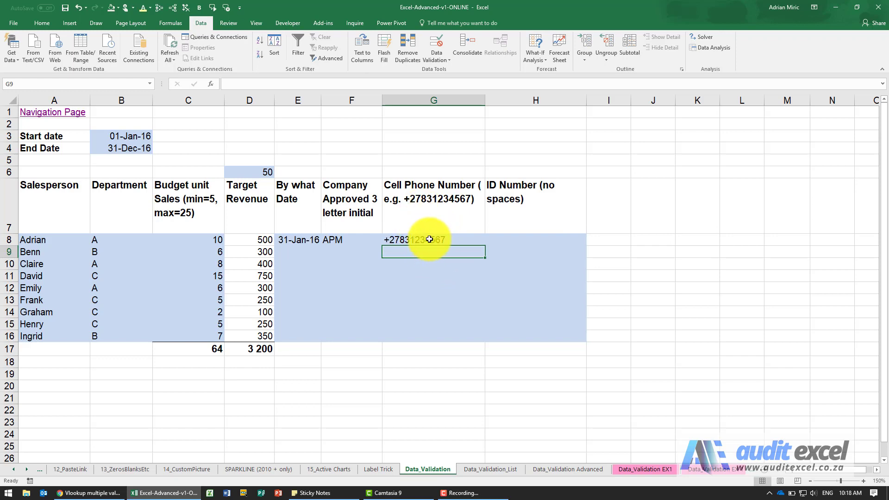
left_click(430, 240)
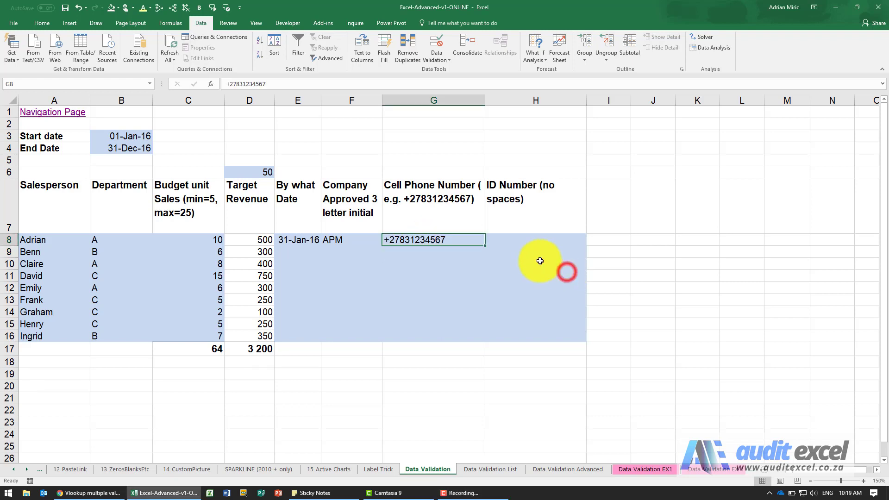
left_click(505, 237)
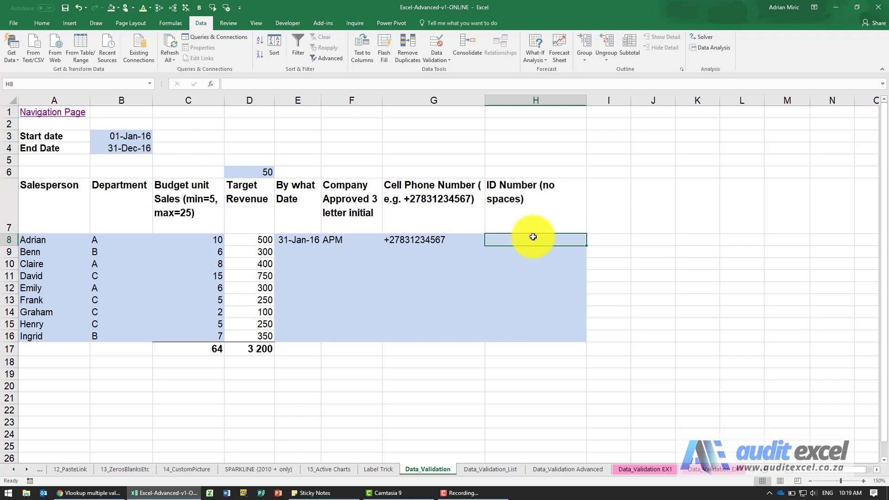
Select H8:H16 and apply a Data Validation rule of Text length equal to 13
left_click_drag(533, 236, 528, 335)
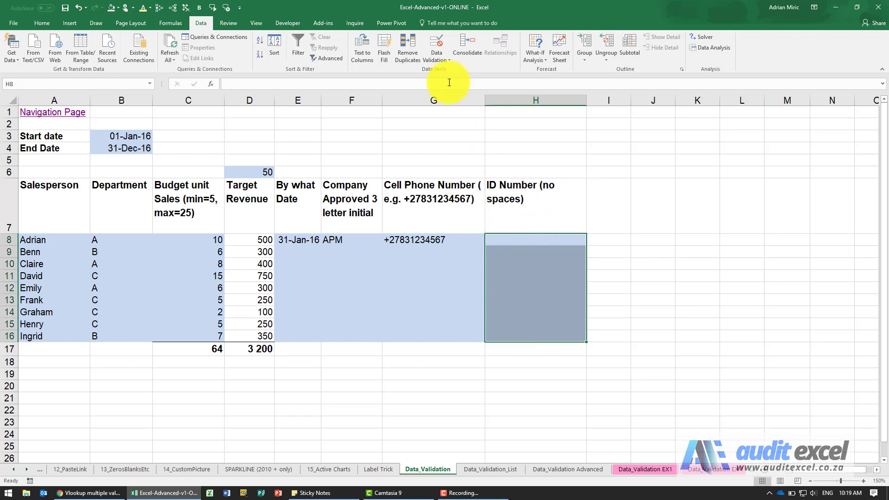
left_click(434, 37)
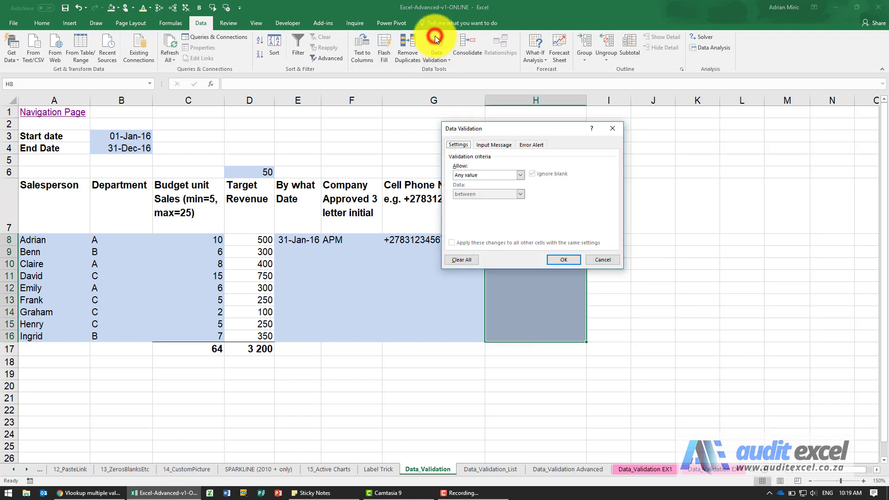
left_click(516, 175)
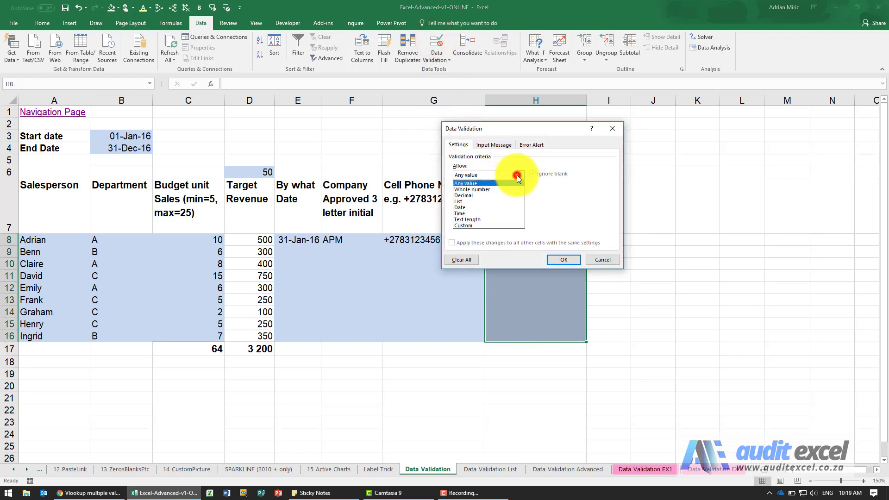
left_click(496, 217)
left_click(498, 193)
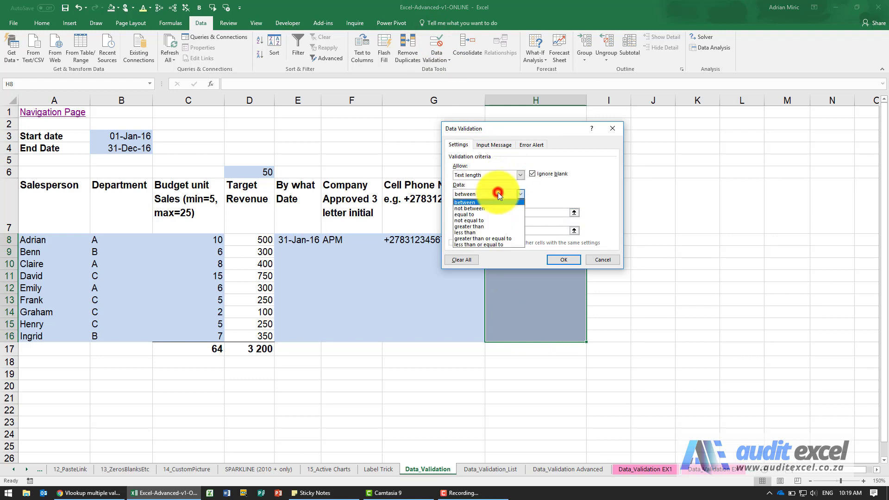
left_click(487, 215)
left_click(487, 214)
type("13")
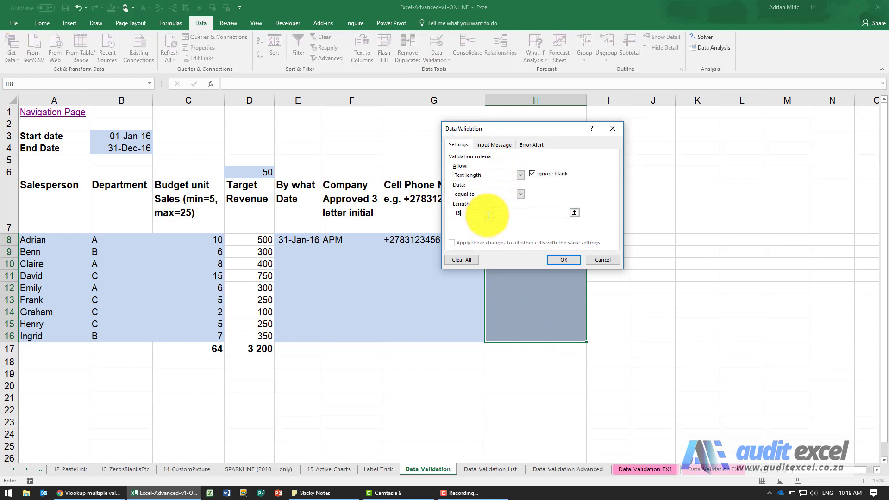
key("Return")
left_click(504, 241)
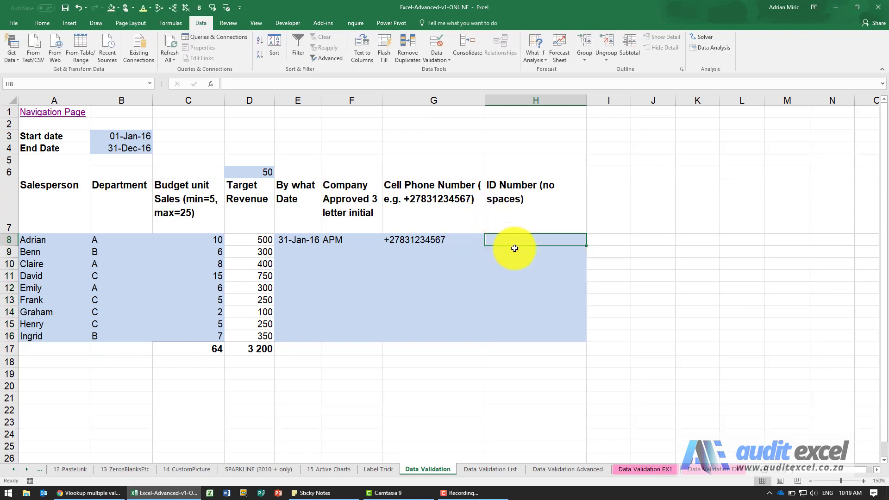
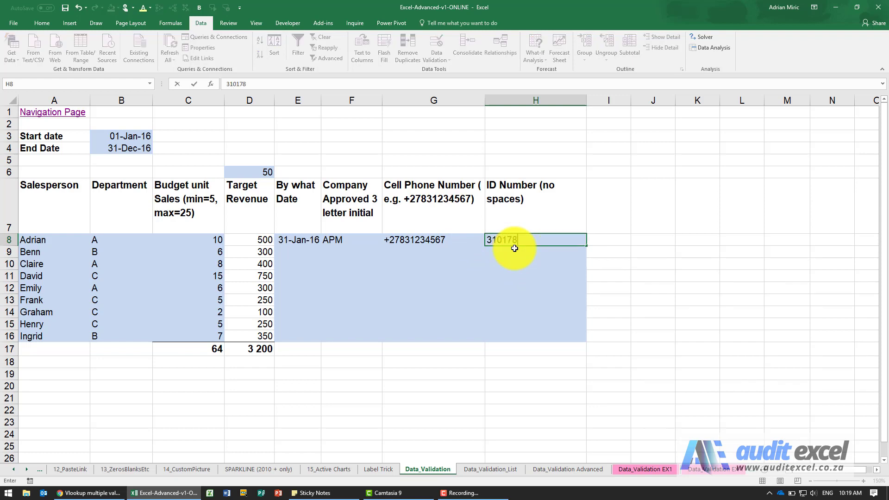
Enter a 13-digit sample ID in H8, then cancel the rejected 14-digit entry in H9
key("Return")
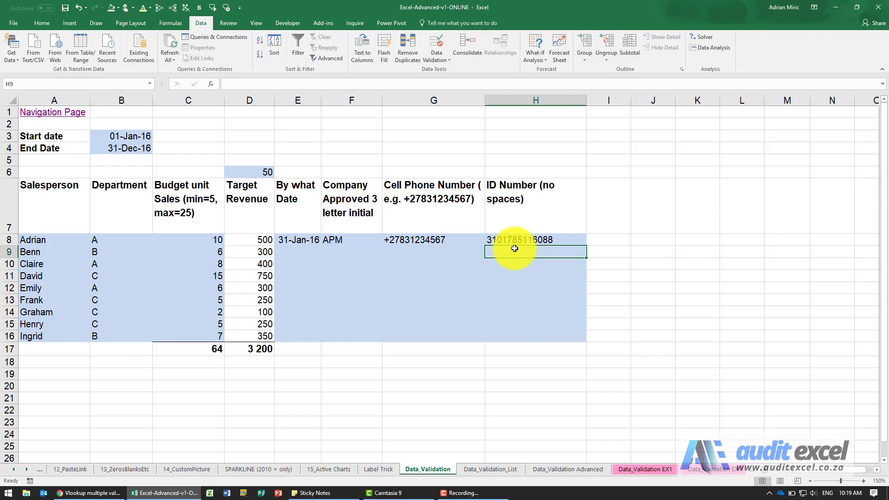
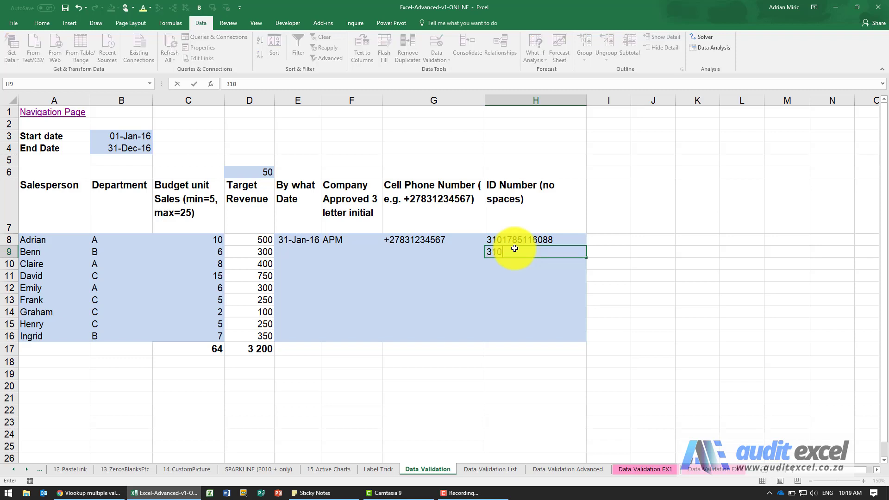
key("Return")
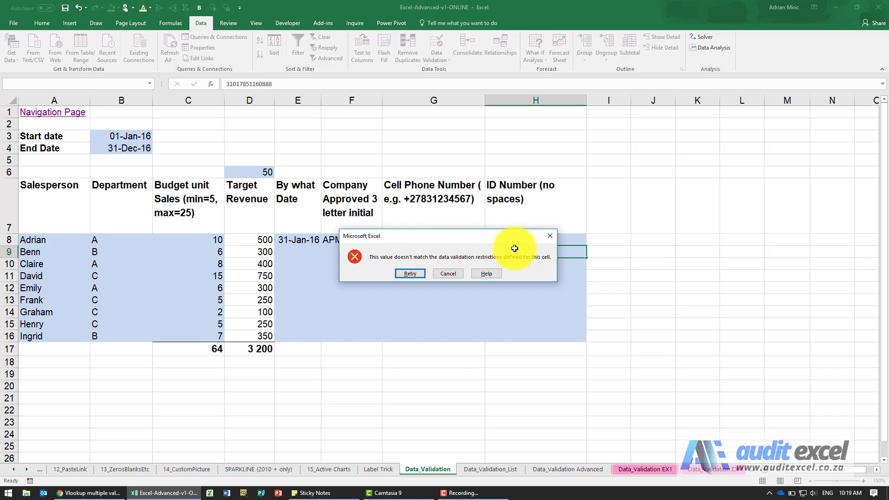
left_click(455, 276)
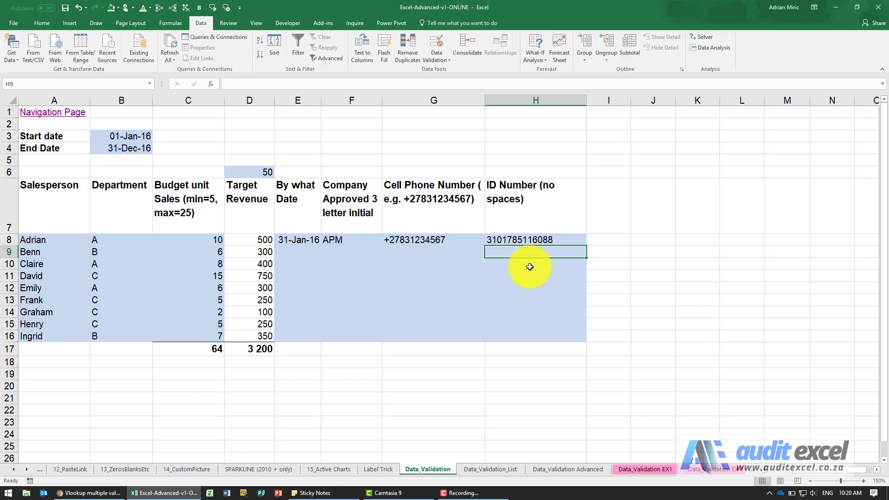